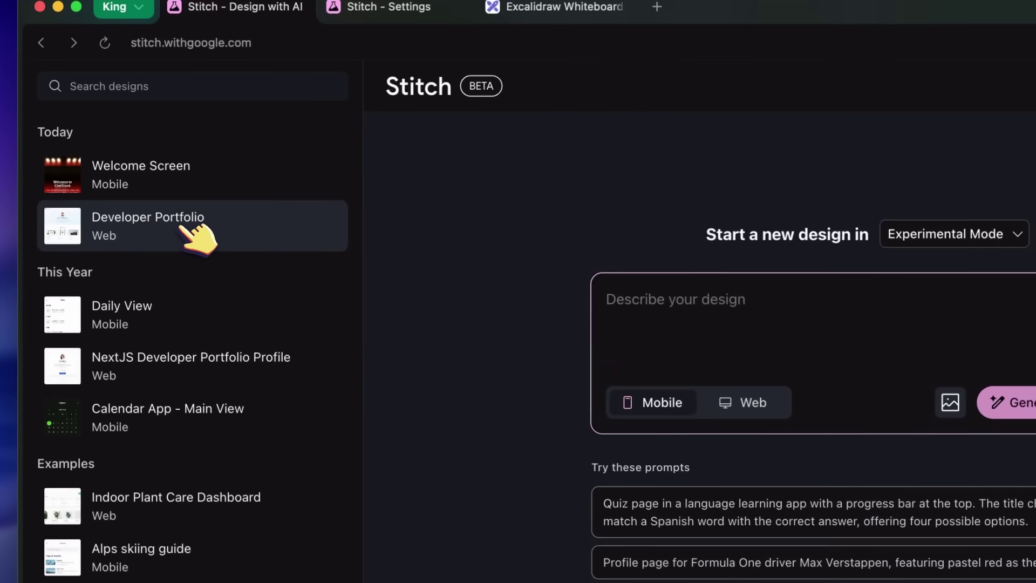
Open the Developer Portfolio design, scroll through its preview, and return to the Stitch home page
click(95, 235)
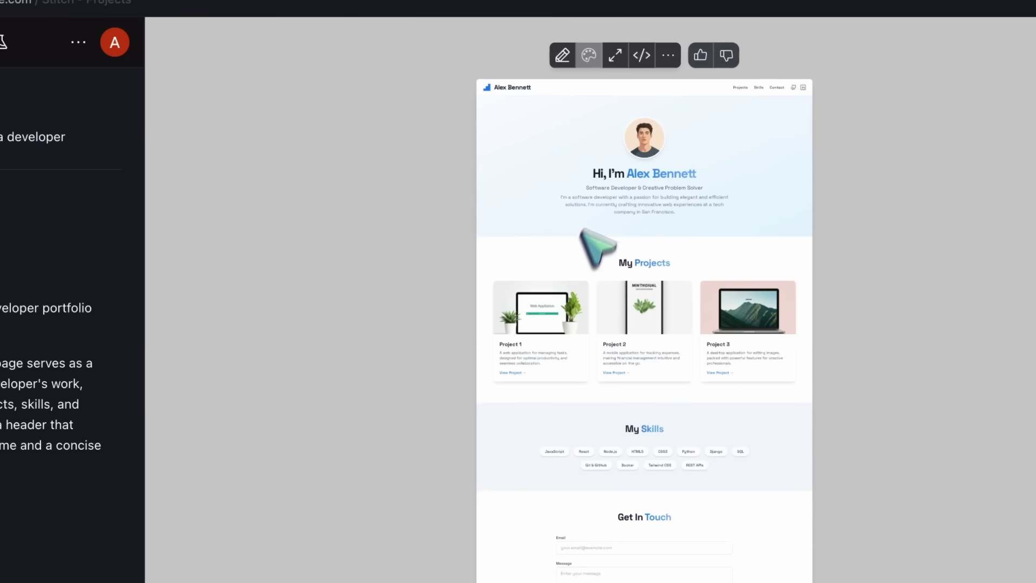
scroll(671, 286, down, 3)
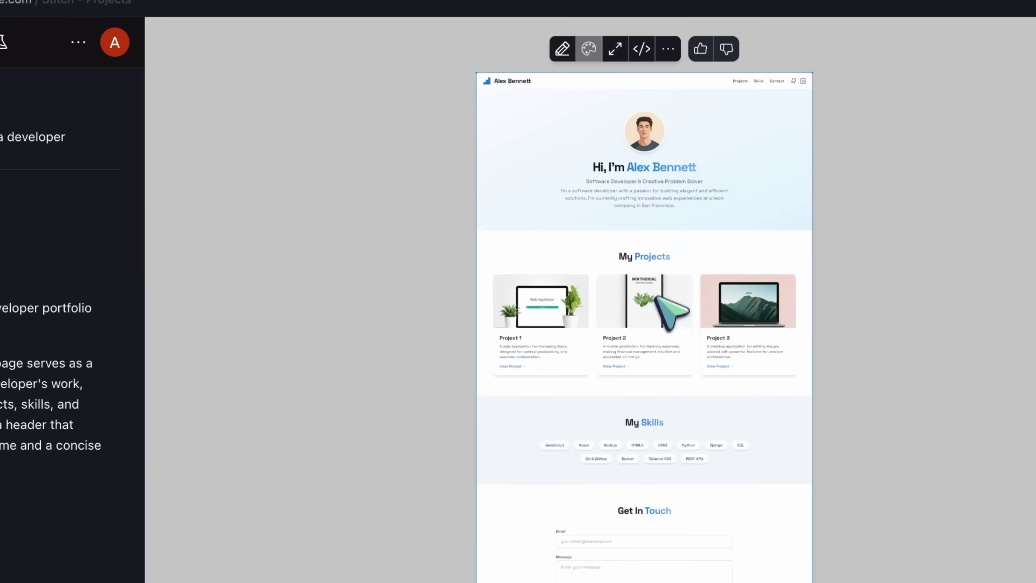
scroll(657, 206, up, 3)
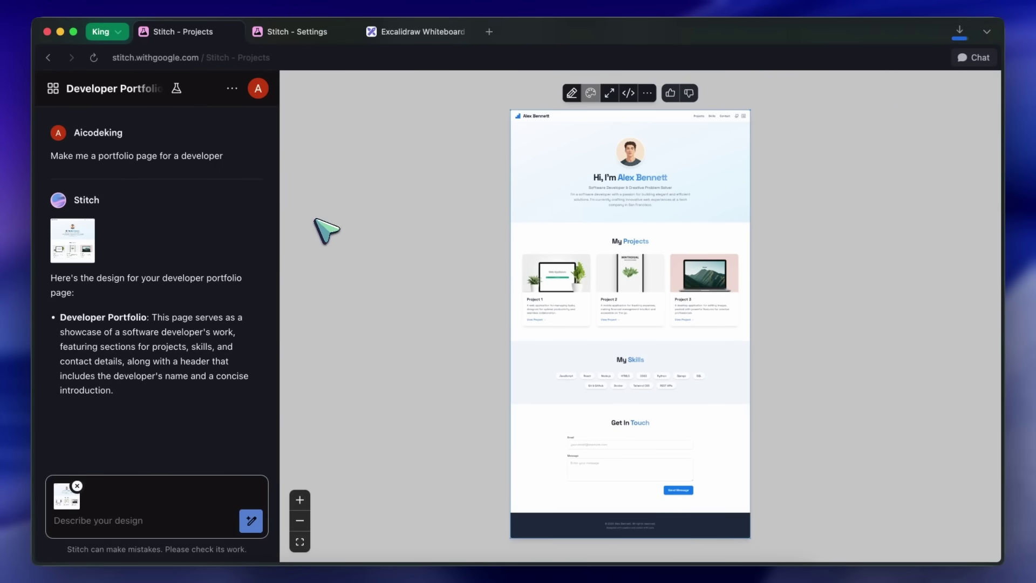
click(54, 88)
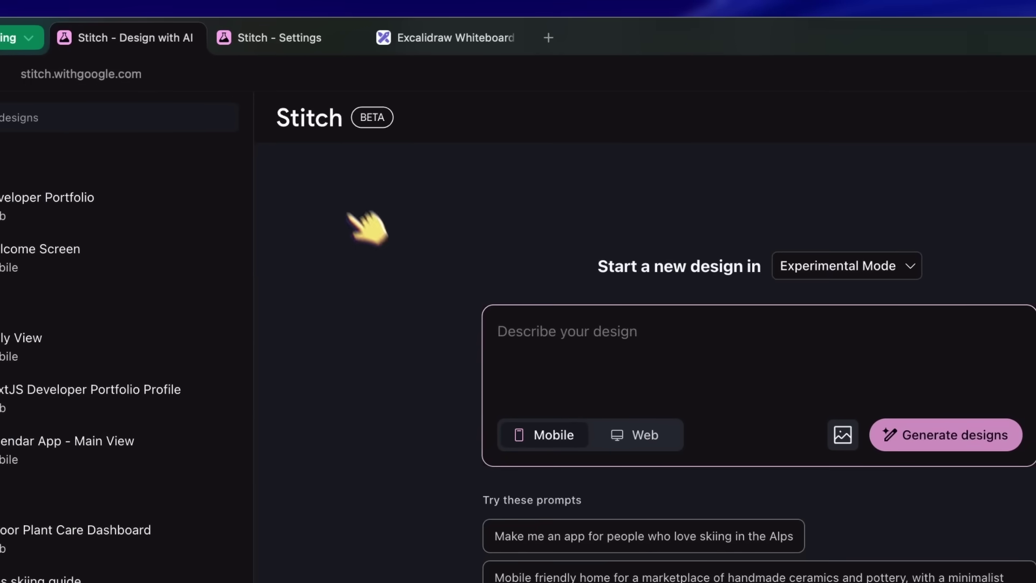
Switch to the Excalidraw whiteboard and zoom into the Stitch release alert tweet
click(432, 39)
scroll(232, 367, right, 5)
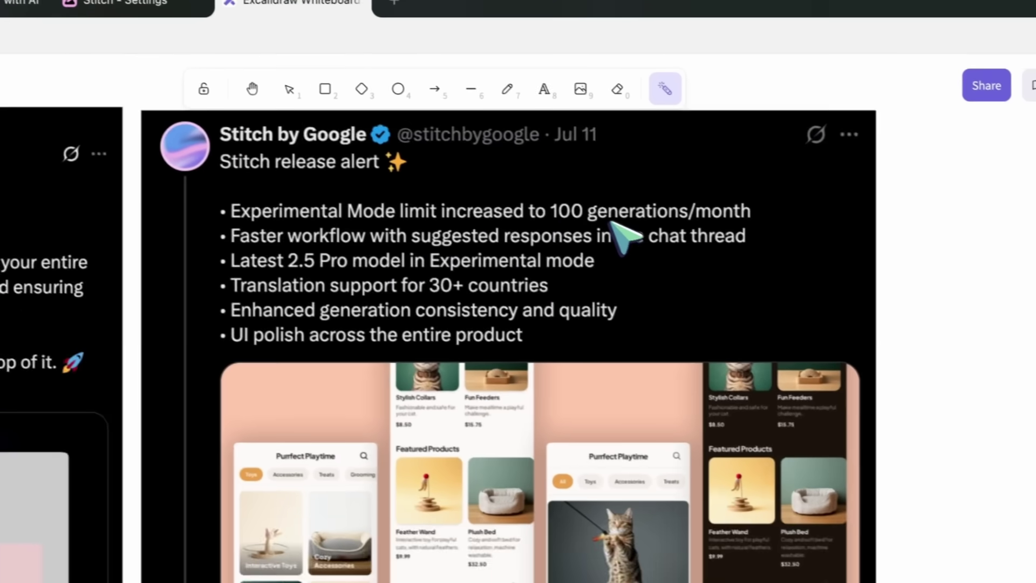
ctrl+scroll(613, 222, up, 2)
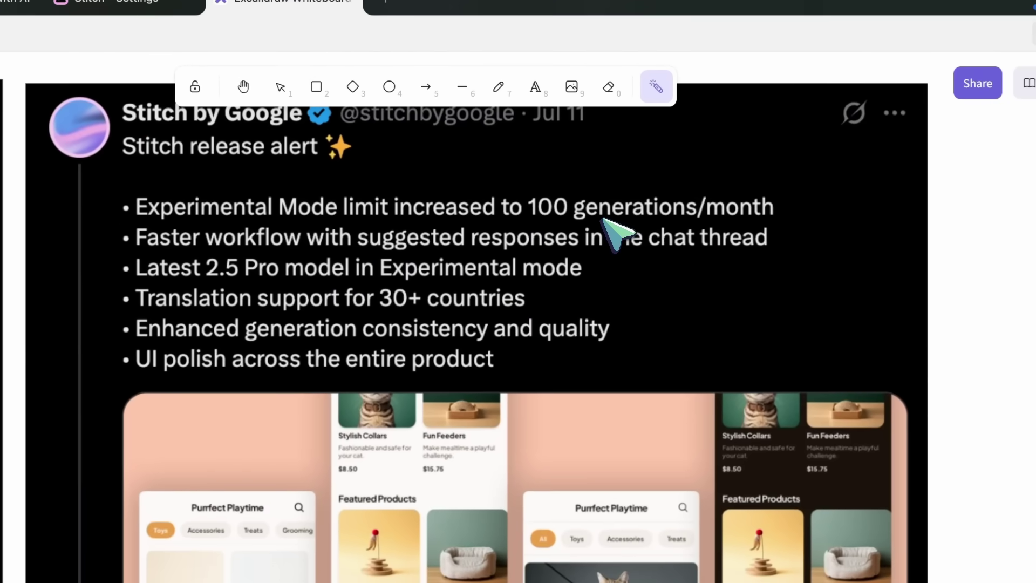
scroll(613, 222, right, 2)
scroll(613, 222, up, 1)
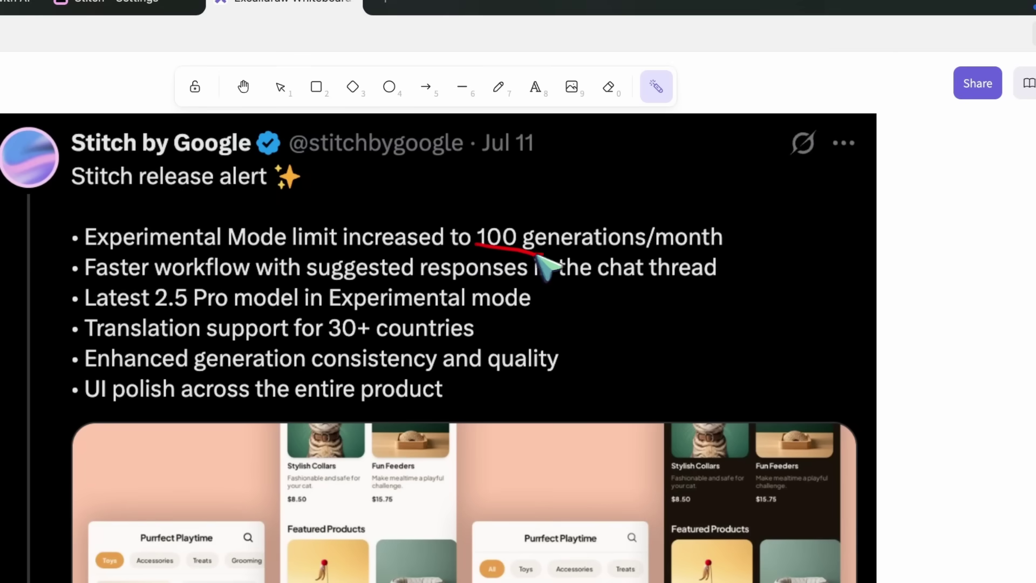
Laser-underline each bullet: 100 generations/month, Latest 2.5 Pro model, 30+ country translation, UI polish
drag(538, 255, 658, 251)
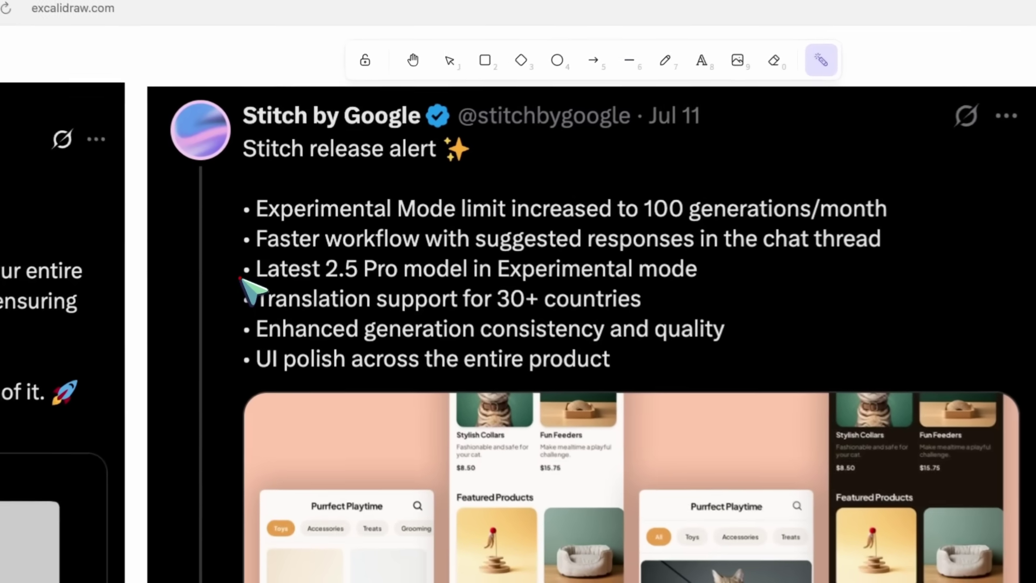
mouse_move(264, 252)
mouse_down()
mouse_move(395, 255)
mouse_move(482, 283)
mouse_move(674, 286)
mouse_up()
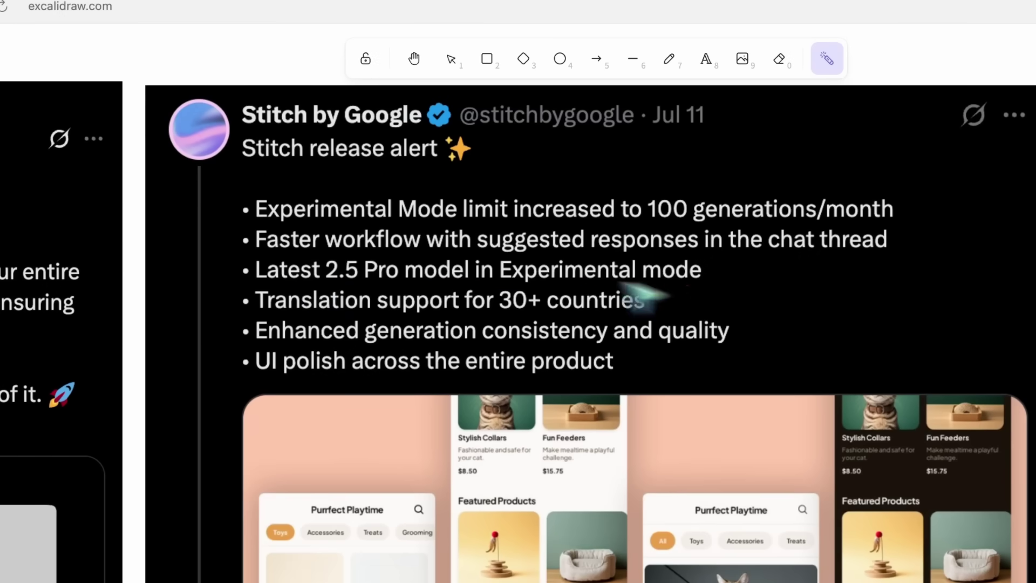
drag(245, 306, 622, 312)
scroll(622, 311, down, 3)
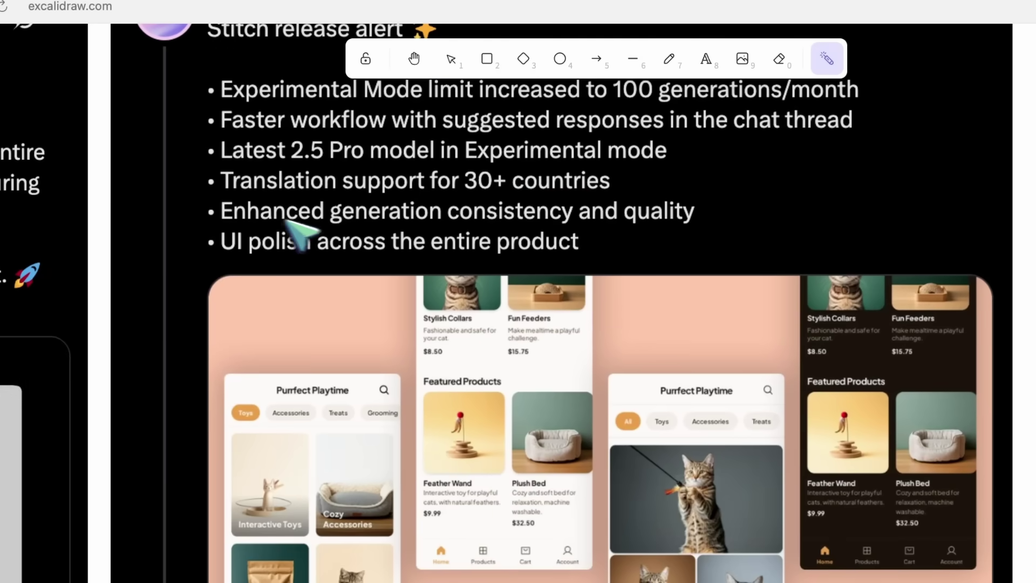
drag(212, 221, 689, 220)
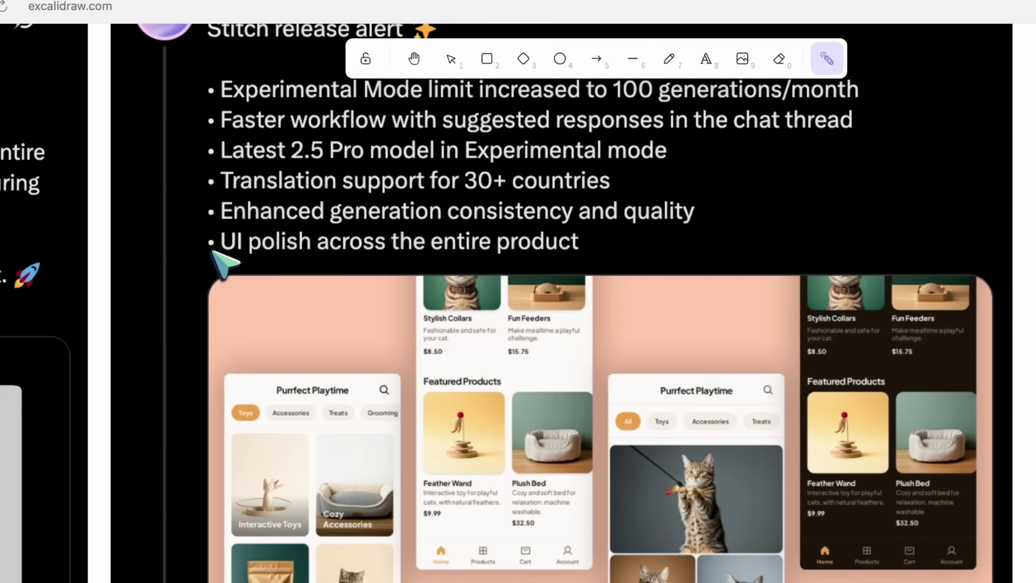
mouse_move(213, 254)
mouse_down()
mouse_move(592, 273)
mouse_move(512, 251)
mouse_up()
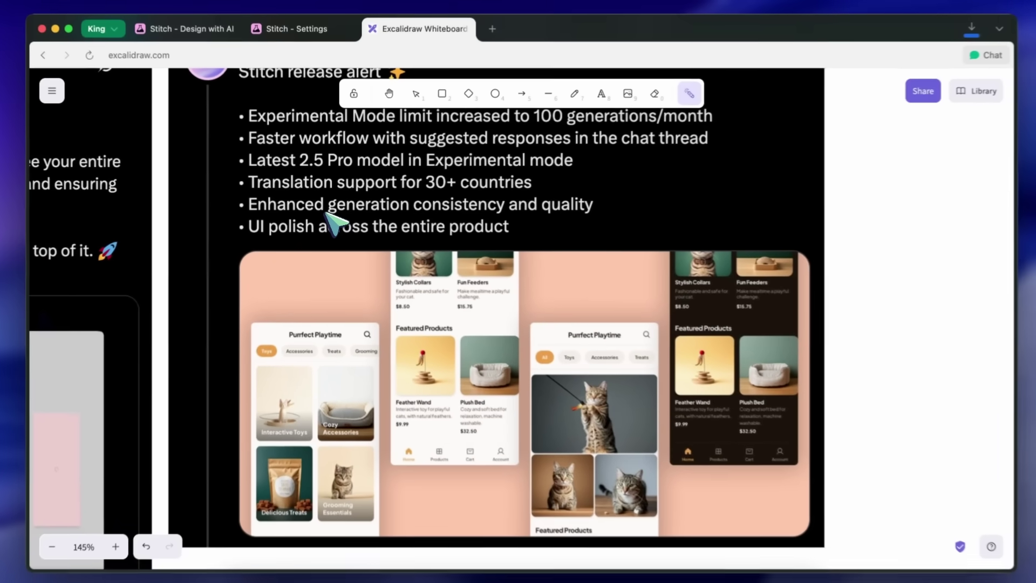
scroll(329, 221, up, 4)
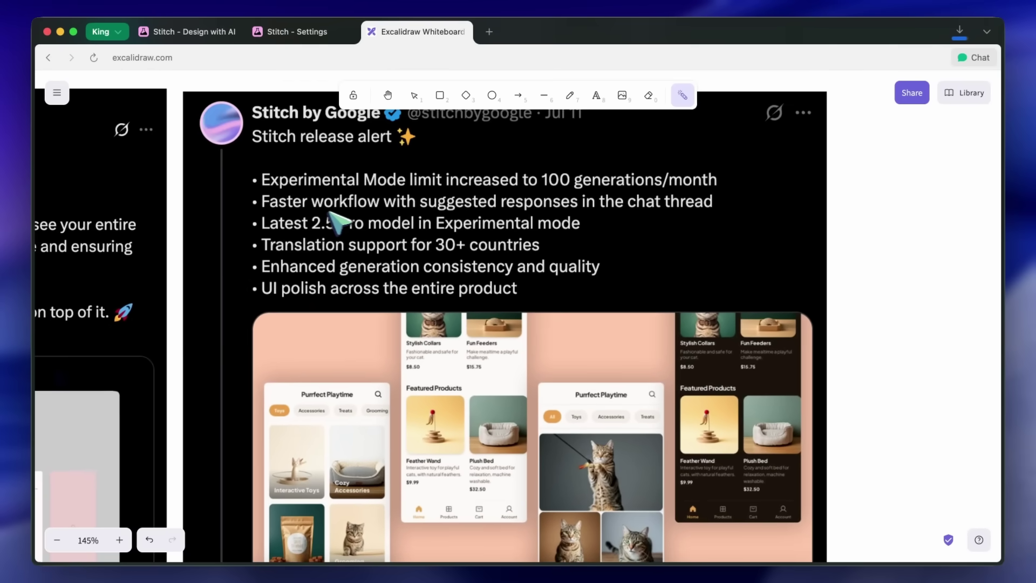
scroll(339, 218, up, 2)
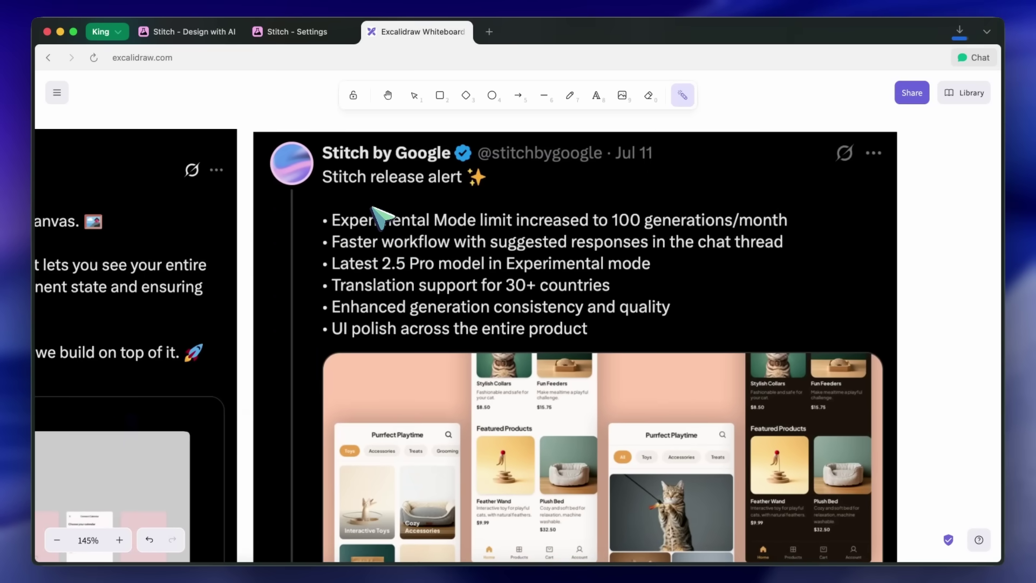
scroll(377, 213, left, 10)
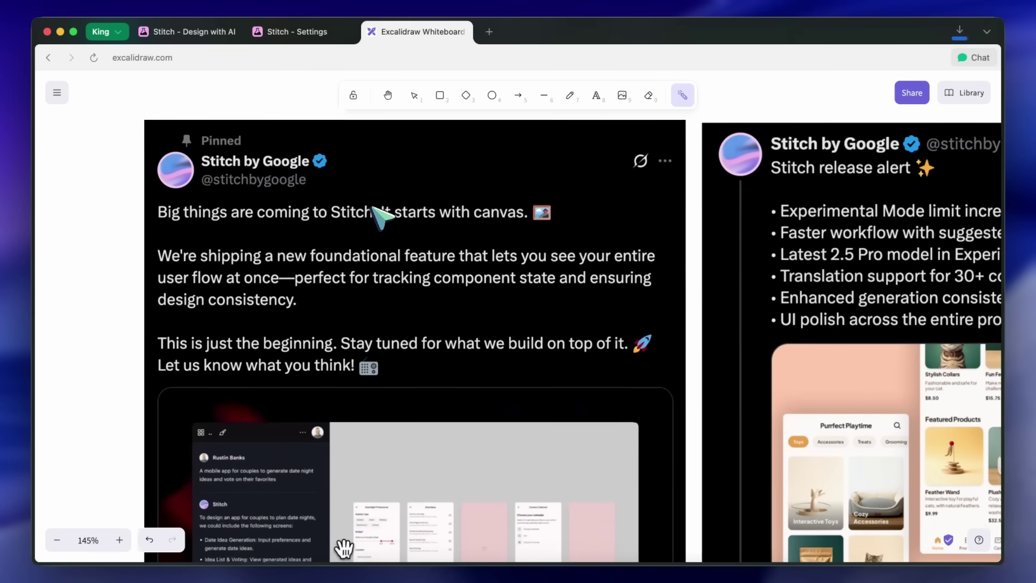
scroll(372, 209, down, 2)
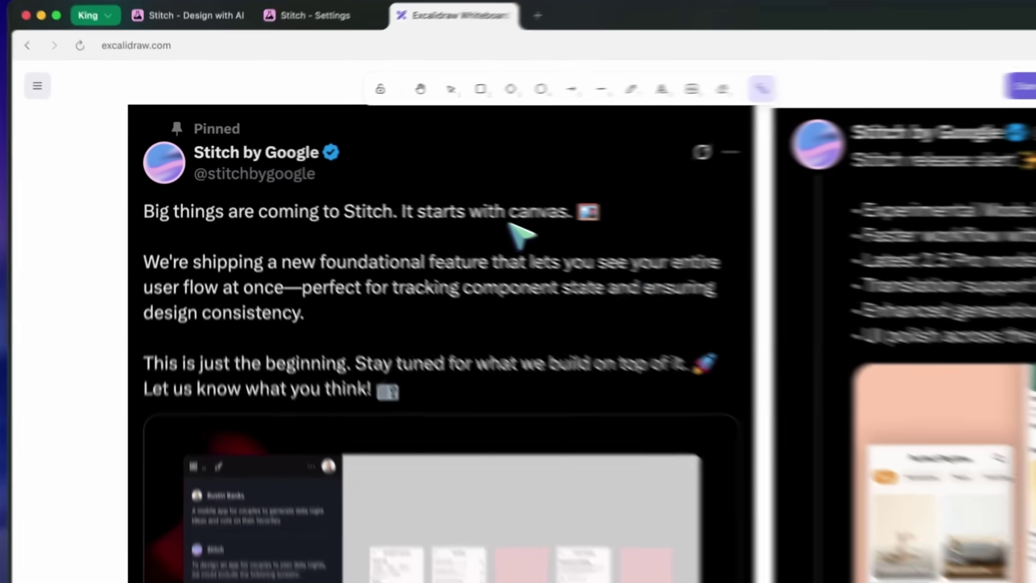
drag(451, 211, 518, 217)
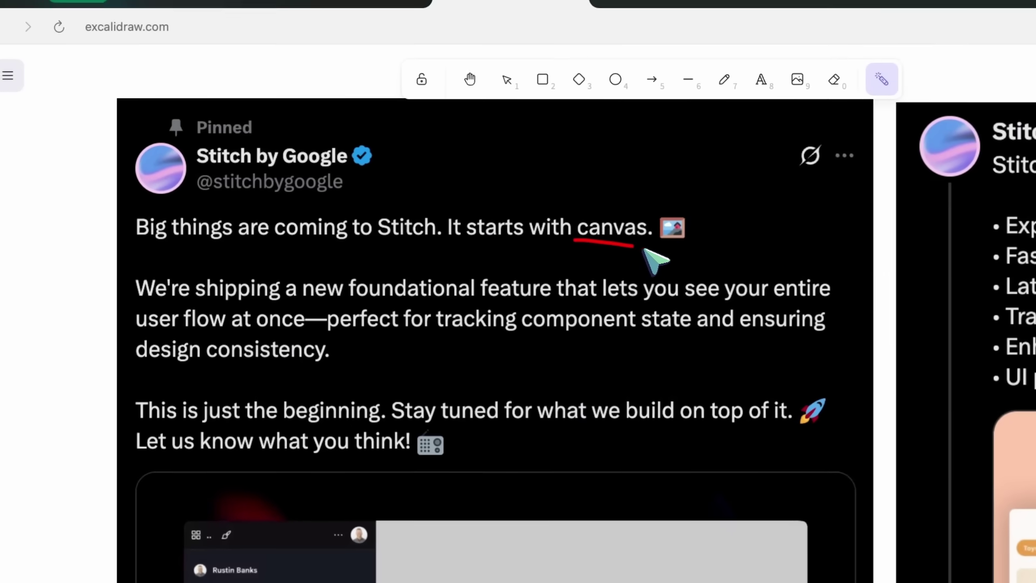
scroll(464, 217, down, 3)
scroll(518, 262, down, 2)
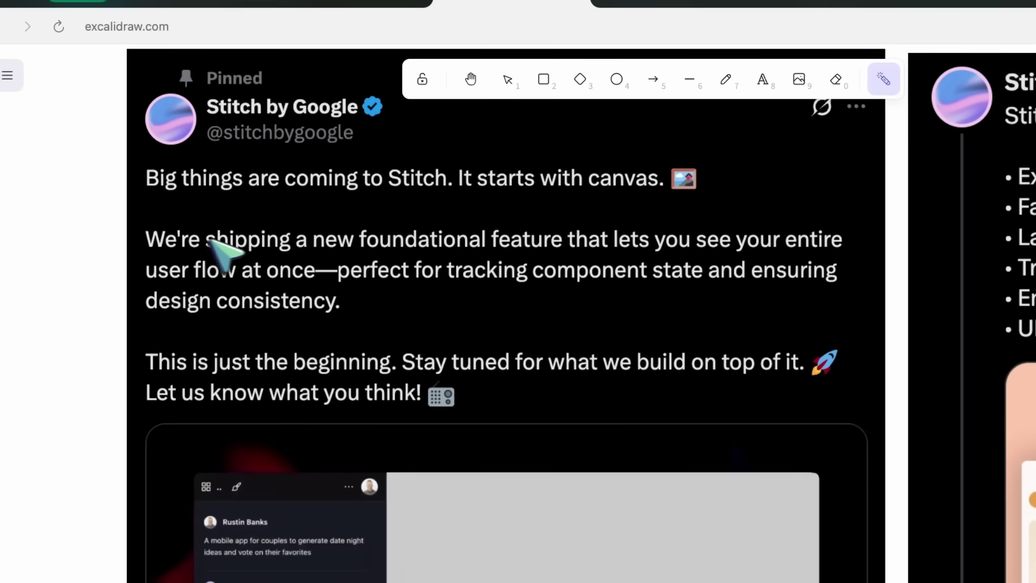
scroll(232, 275, down, 3)
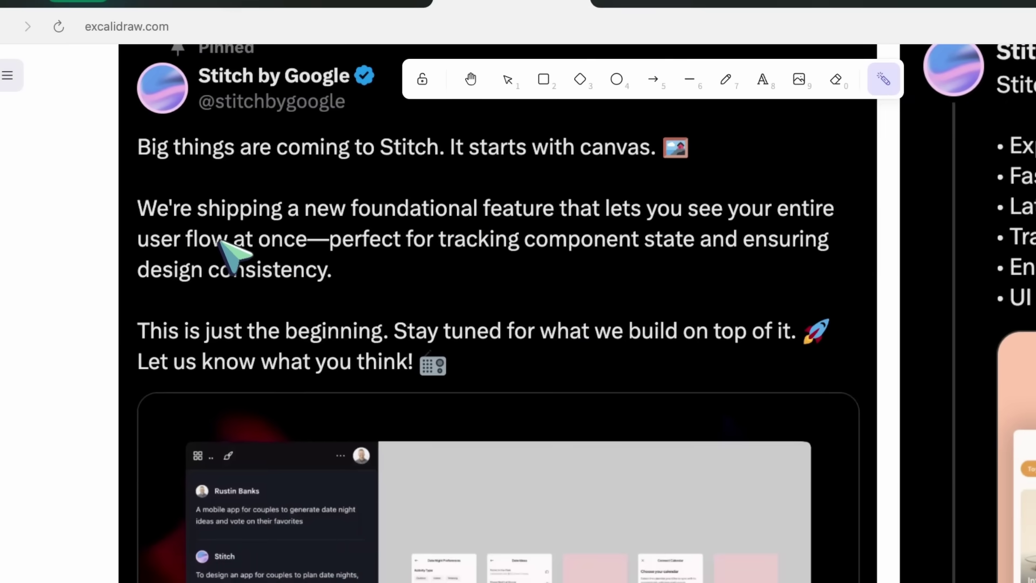
drag(139, 222, 211, 231)
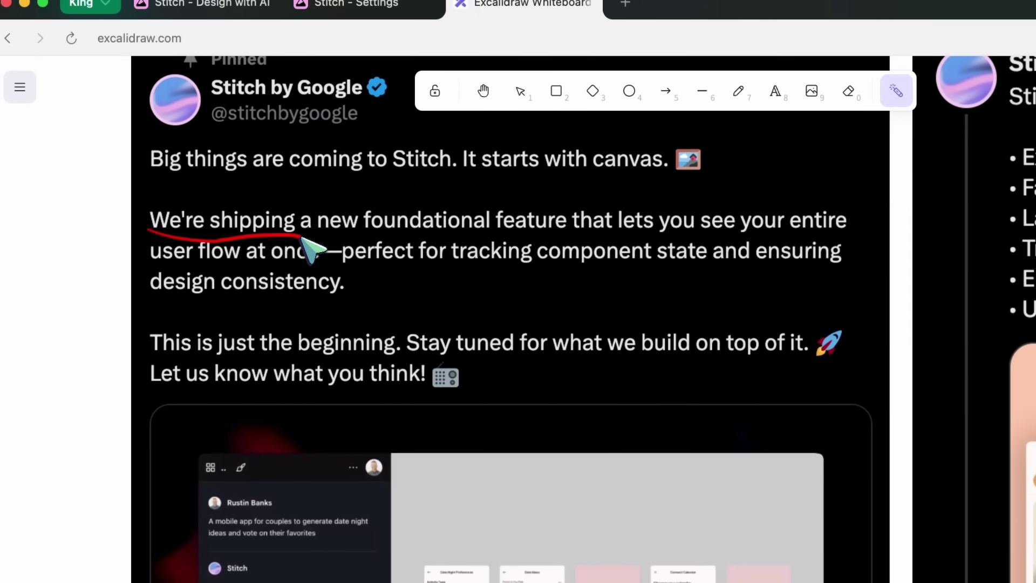
drag(445, 251, 848, 251)
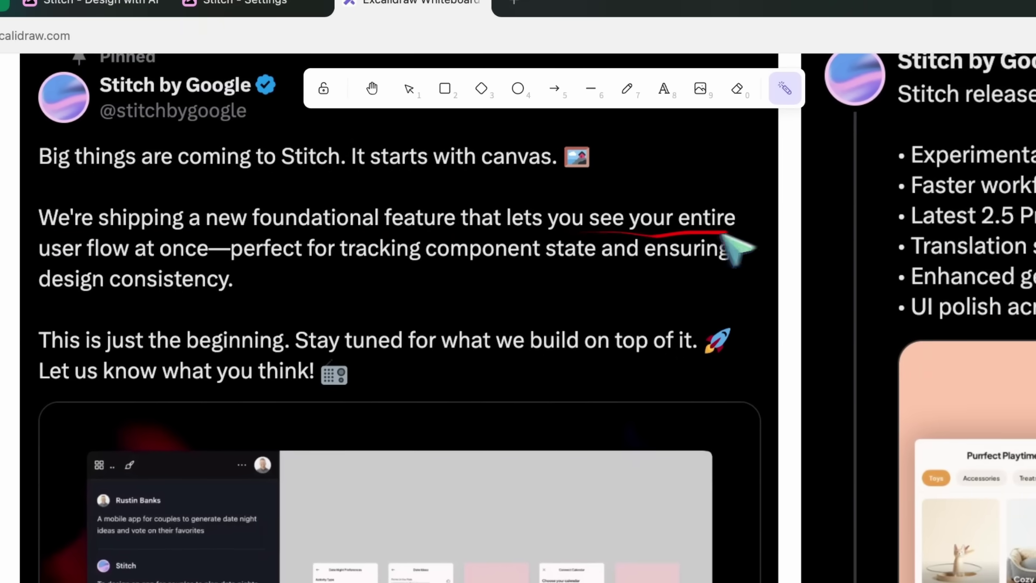
mouse_move(44, 272)
mouse_down()
mouse_move(138, 276)
mouse_move(284, 261)
mouse_up()
mouse_move(402, 254)
mouse_down()
mouse_move(523, 266)
mouse_move(856, 252)
mouse_up()
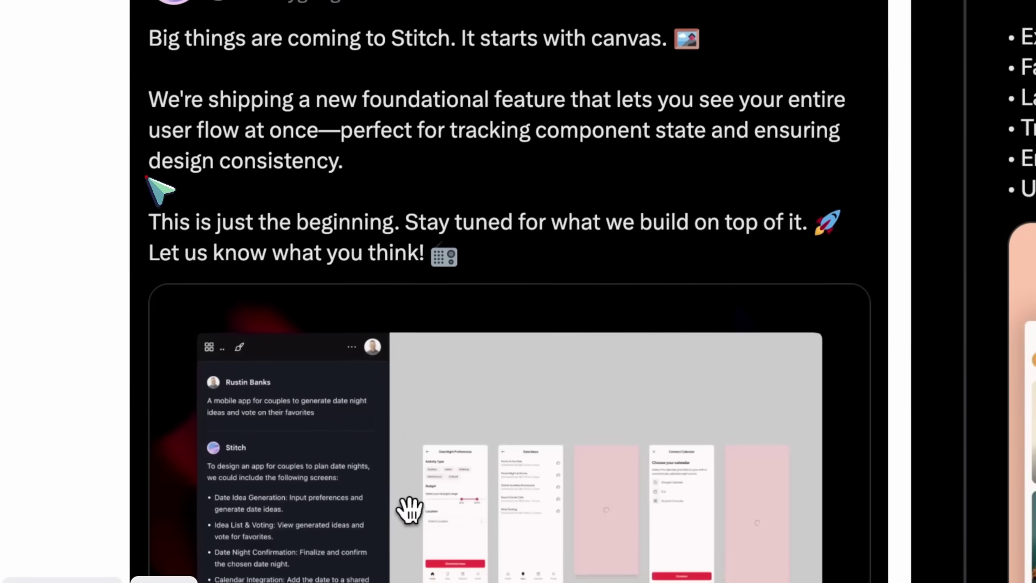
drag(36, 269, 226, 277)
scroll(339, 180, down, 3)
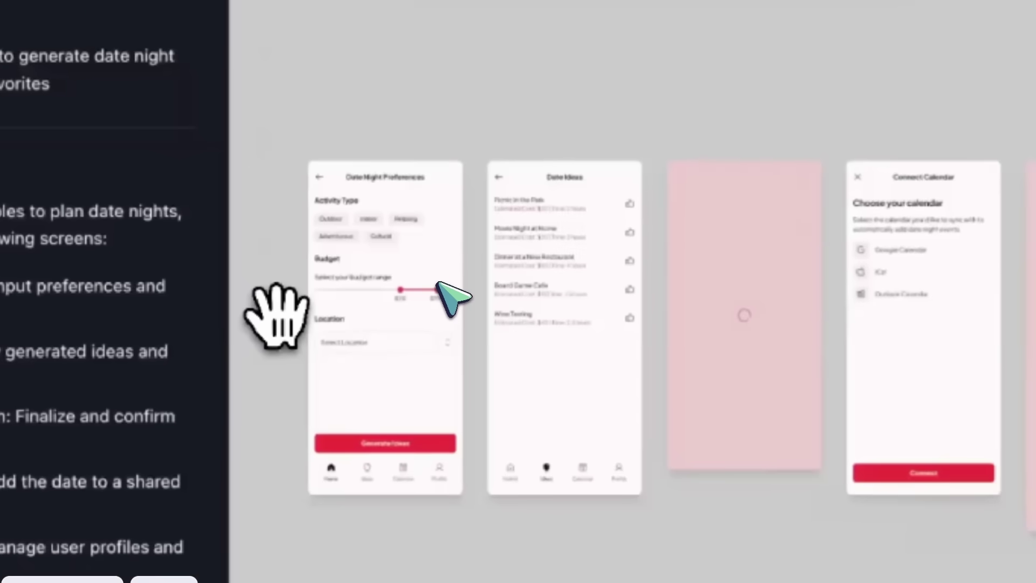
mouse_move(463, 527)
mouse_down()
mouse_move(323, 377)
mouse_move(397, 386)
mouse_up()
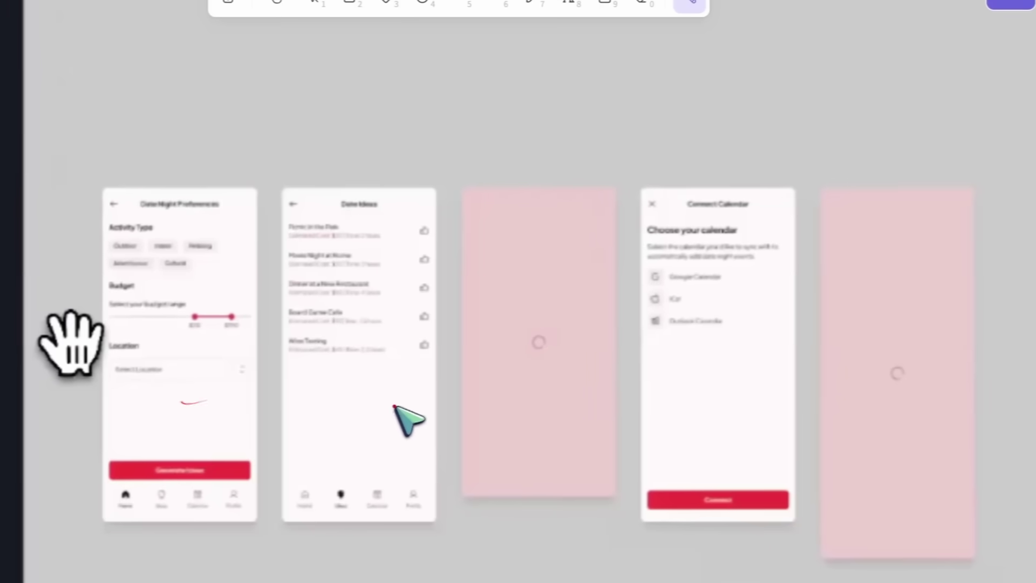
drag(603, 382, 631, 176)
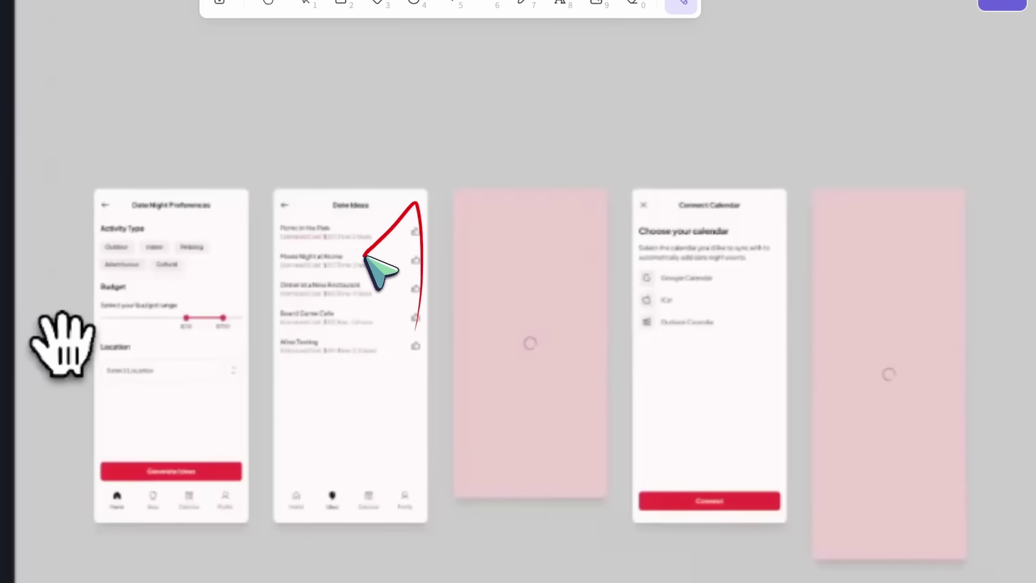
drag(679, 359, 773, 360)
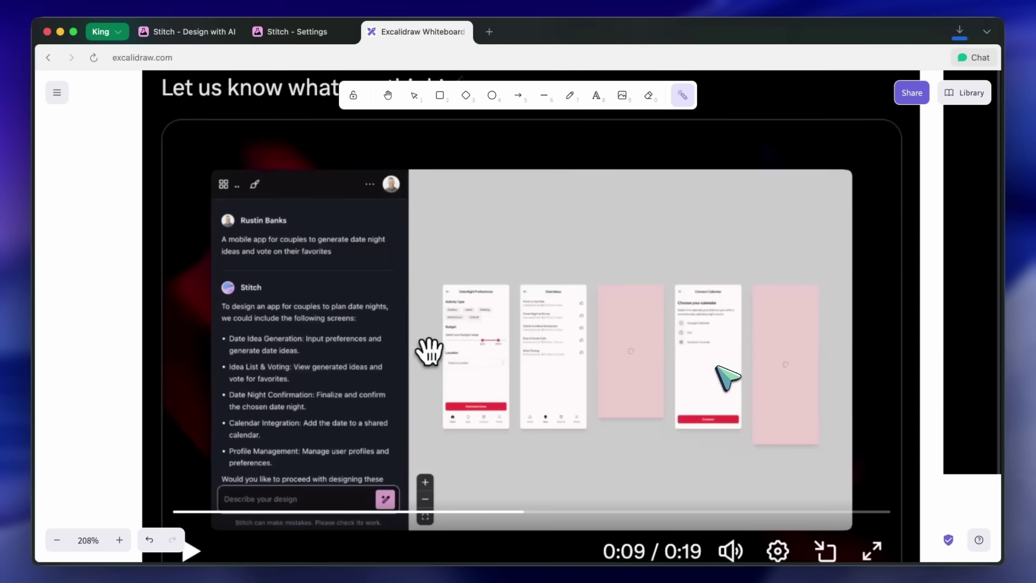
scroll(718, 367, down, 5)
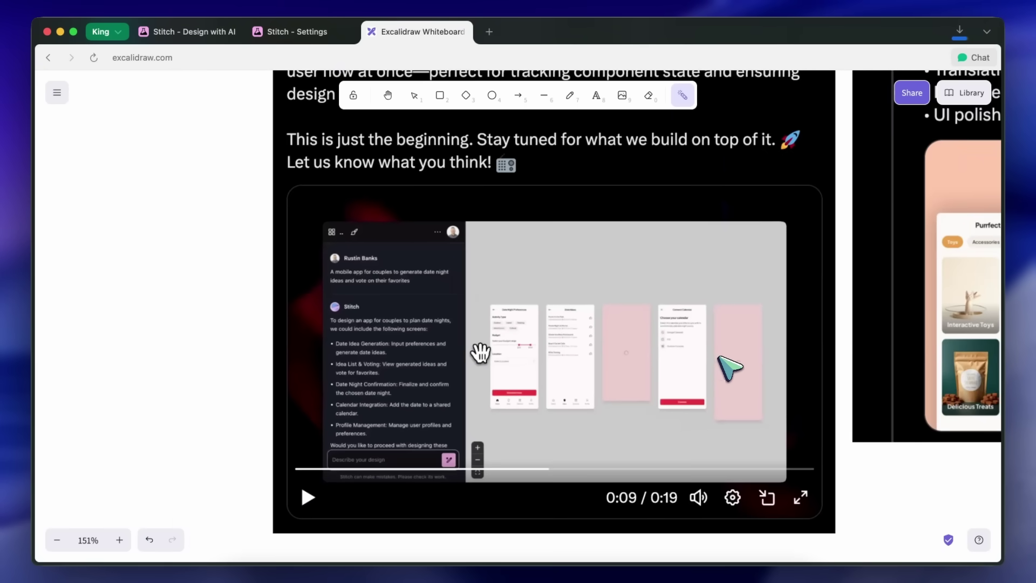
scroll(702, 349, down, 3)
scroll(701, 350, right, 5)
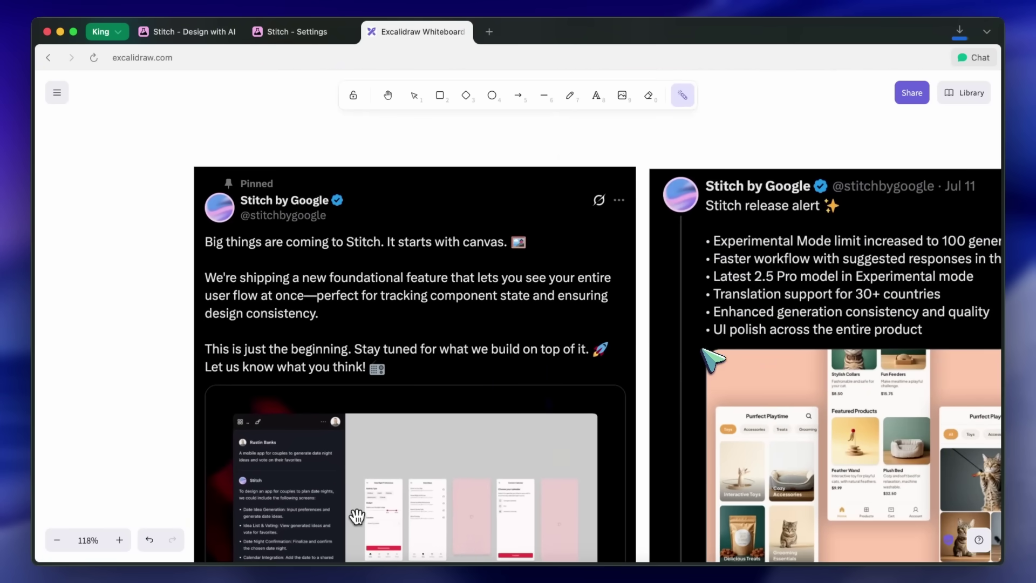
scroll(701, 350, right, 5)
scroll(702, 350, down, 2)
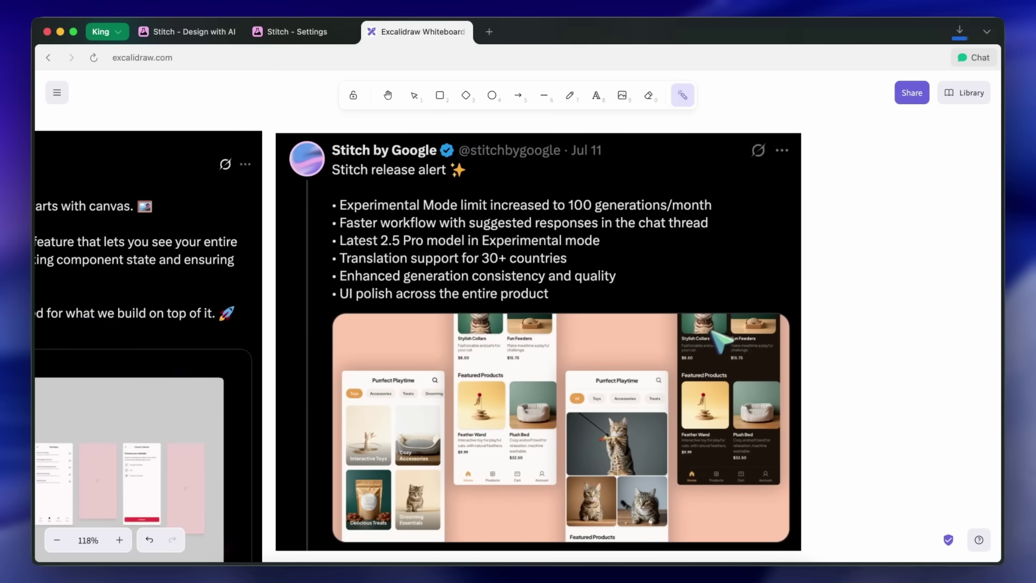
scroll(728, 322, left, 8)
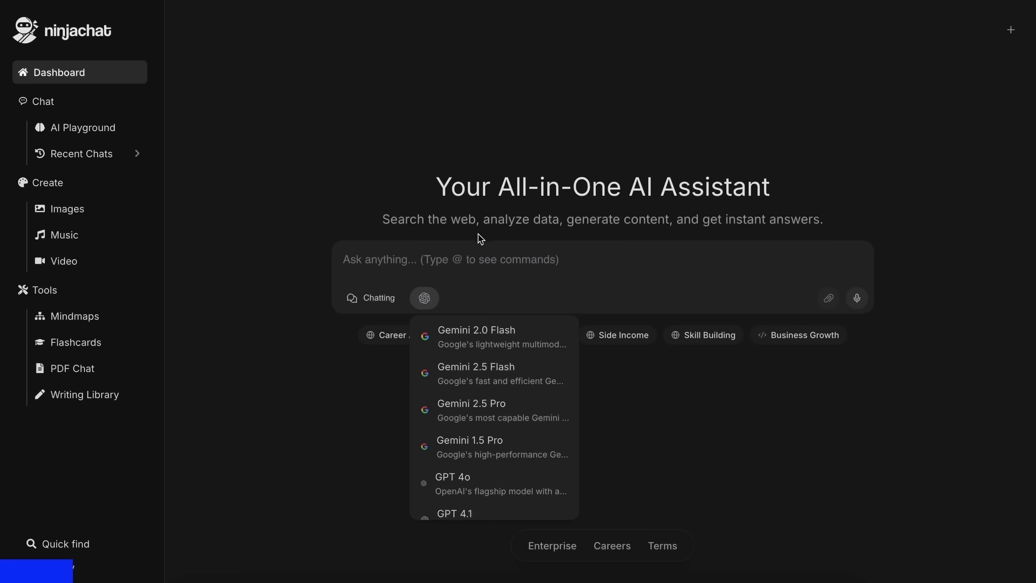
Browse NinjaChat's list of AI models, then pan the CS mind map to the DeepSeek-R1 branches
click(649, 211)
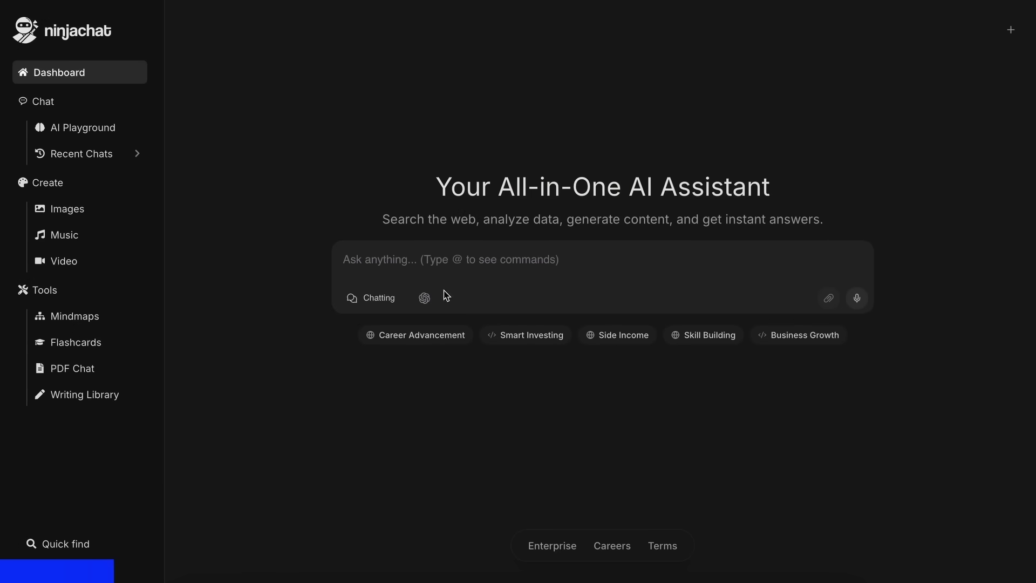
click(425, 300)
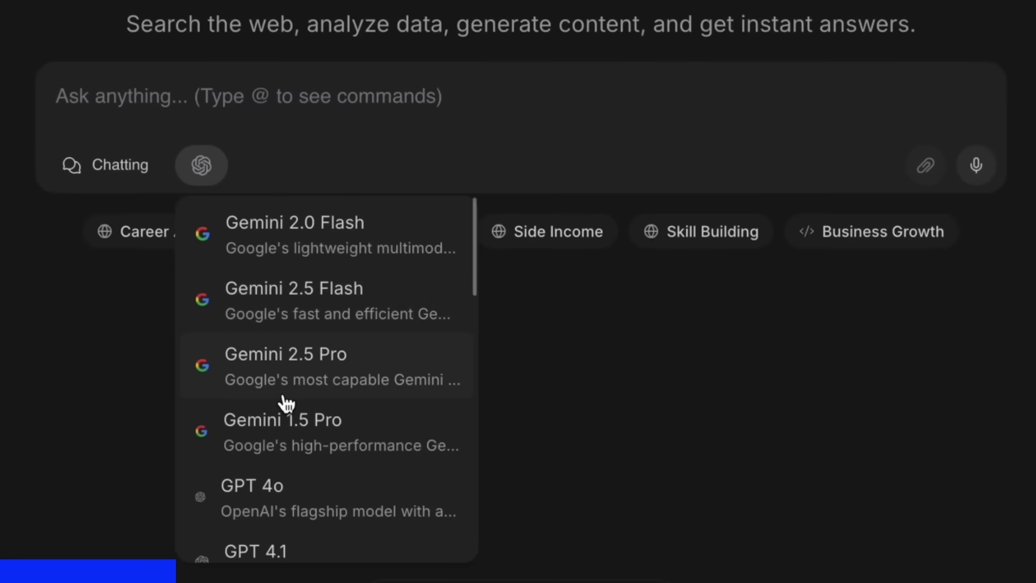
scroll(286, 403, down, 4)
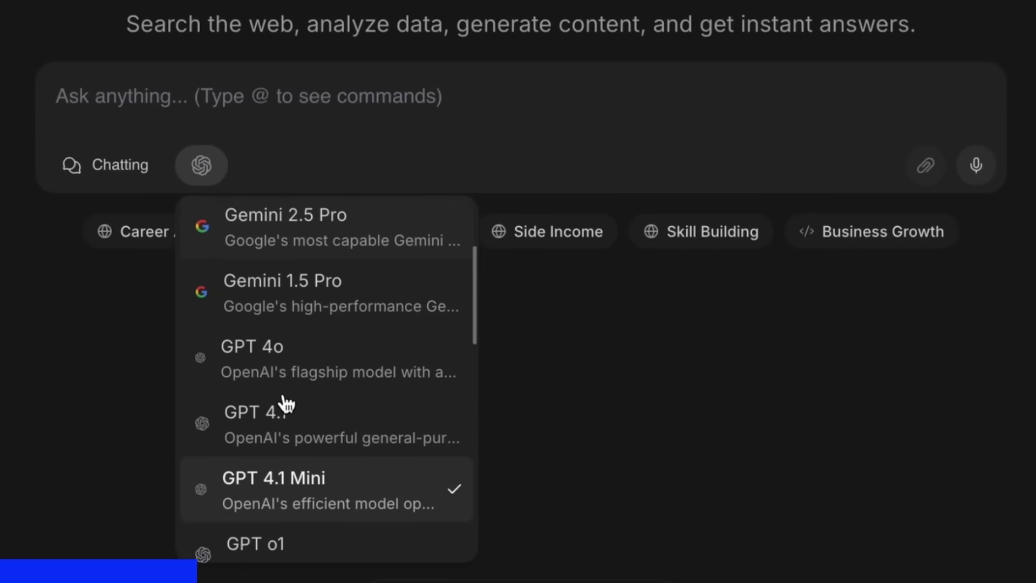
scroll(282, 459, down, 5)
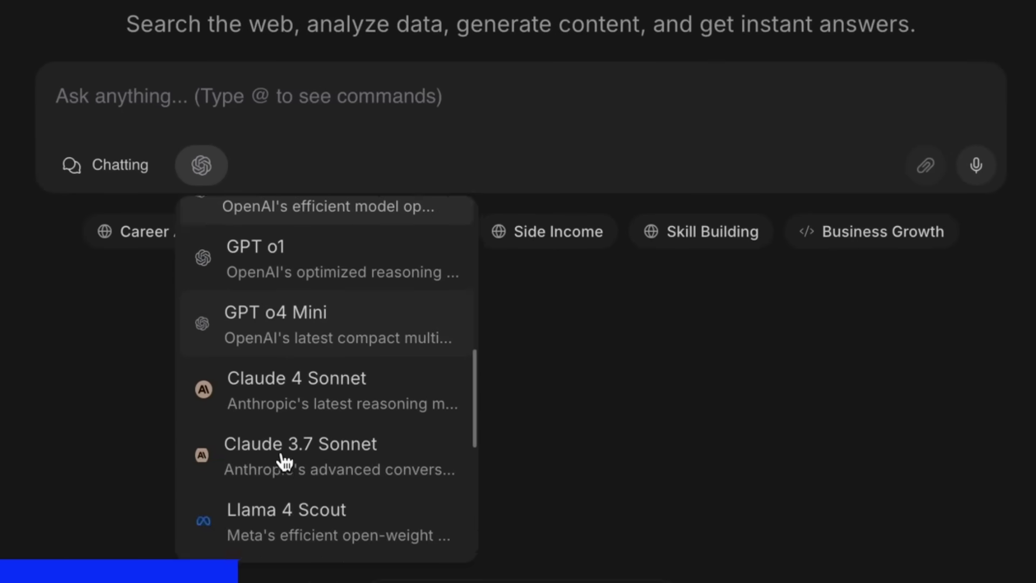
scroll(293, 462, down, 4)
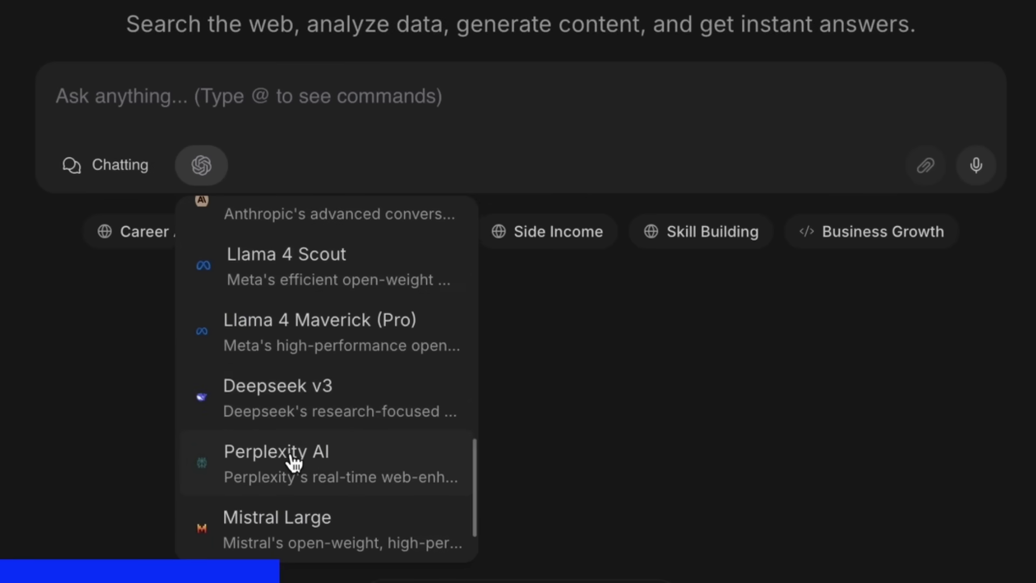
scroll(291, 463, up, 5)
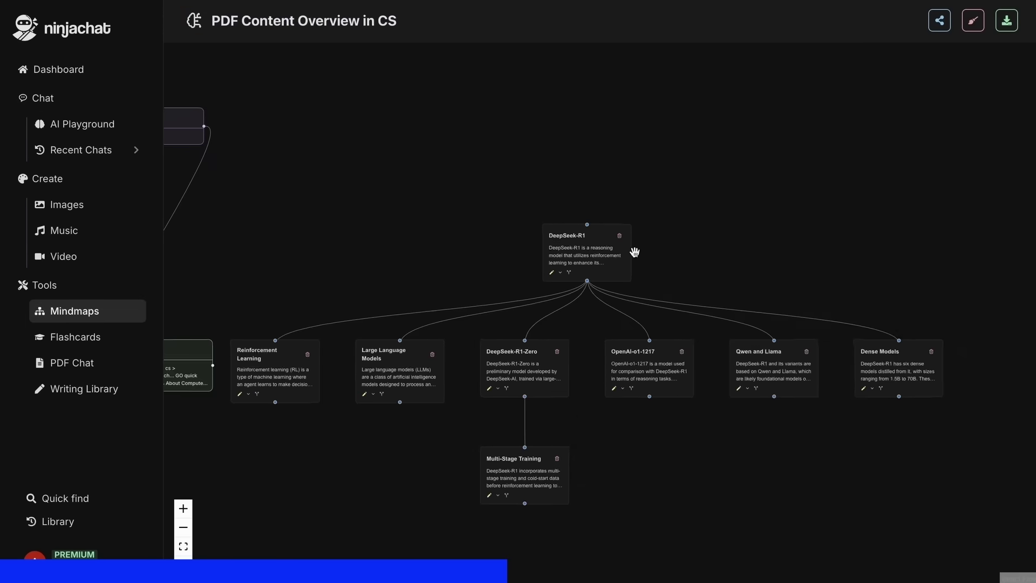
scroll(634, 252, up, 4)
drag(634, 252, 455, 173)
Switch pricing to Monthly and highlight Starter $11, Pro $24, Expert $36 prices and features
scroll(722, 124, down, 2)
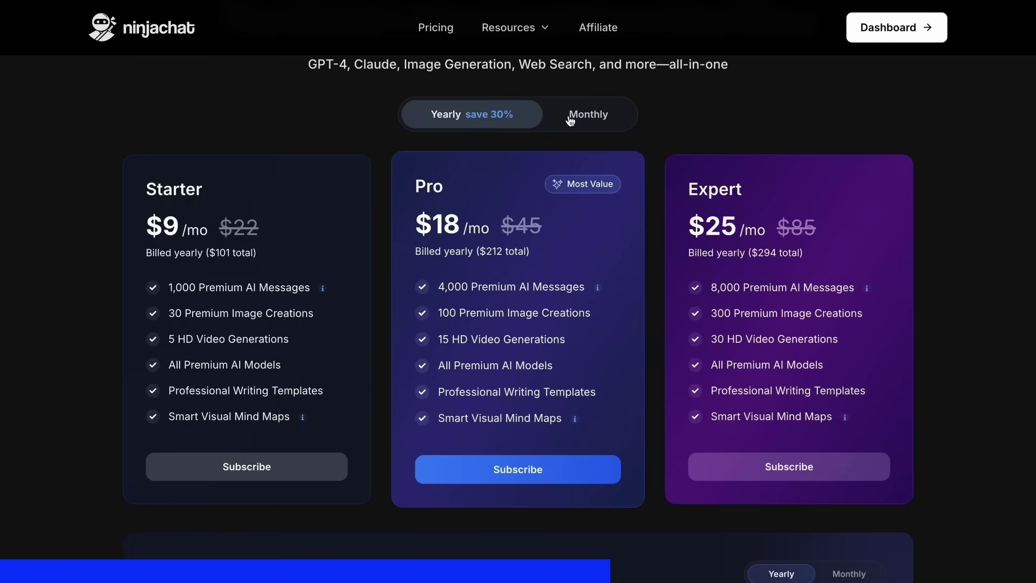
click(570, 120)
drag(154, 227, 264, 238)
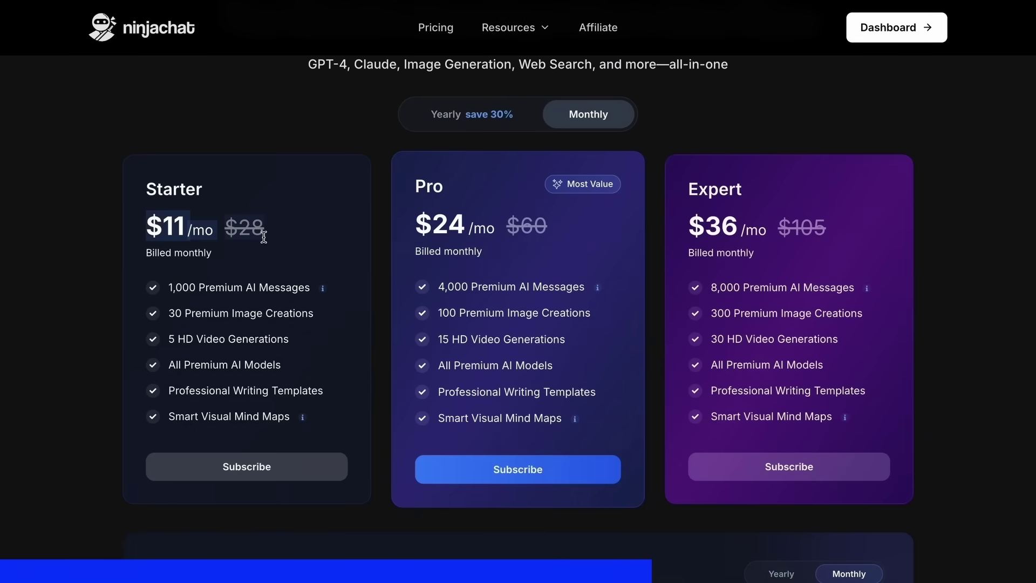
drag(414, 226, 499, 231)
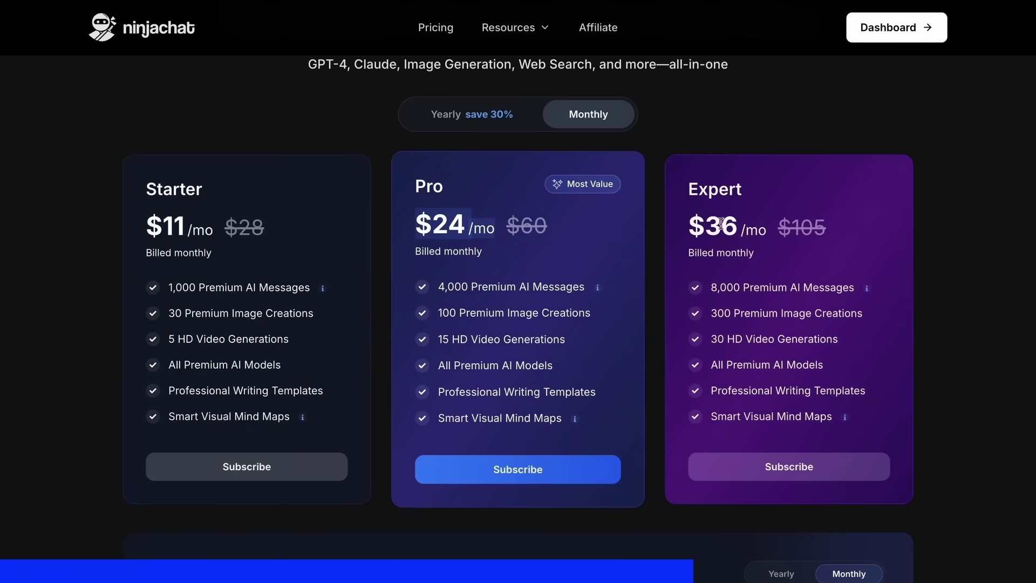
drag(689, 225, 774, 235)
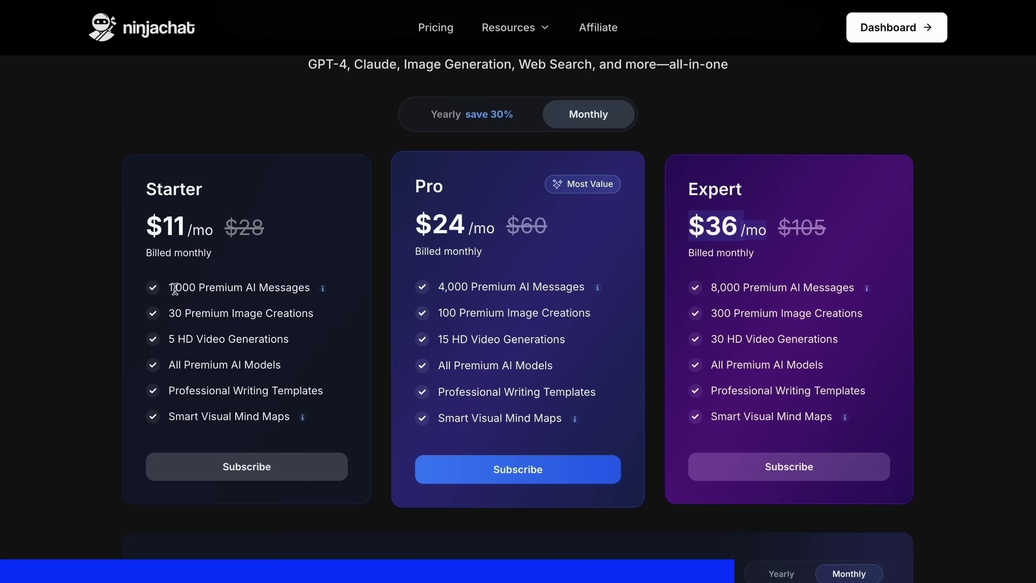
drag(169, 286, 170, 420)
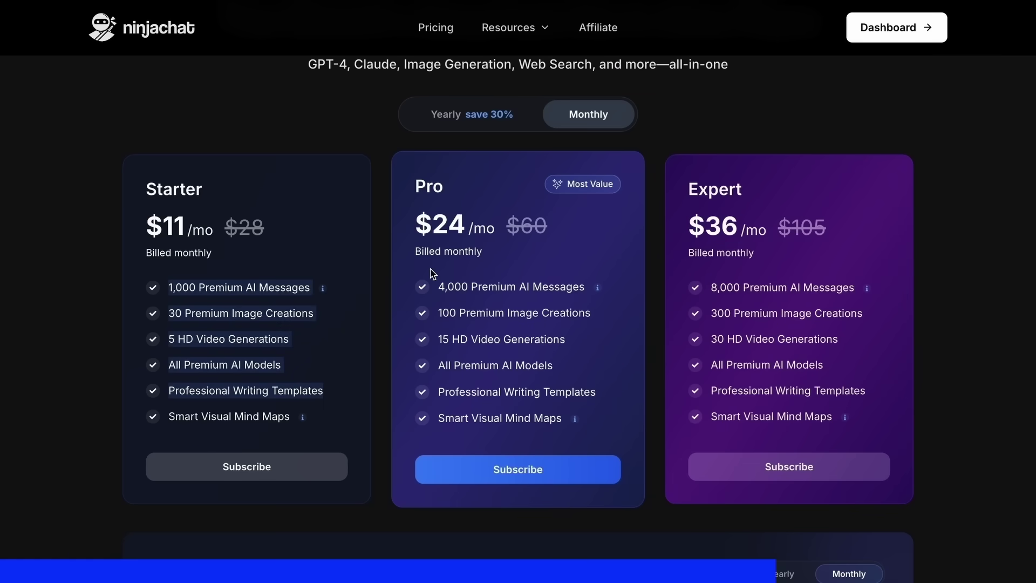
drag(432, 273, 448, 413)
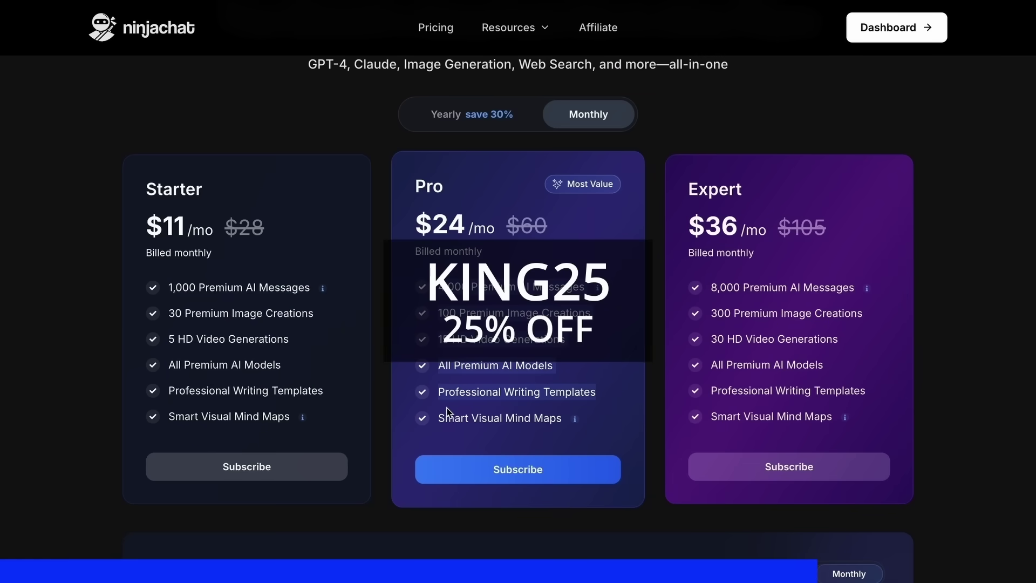
click(713, 284)
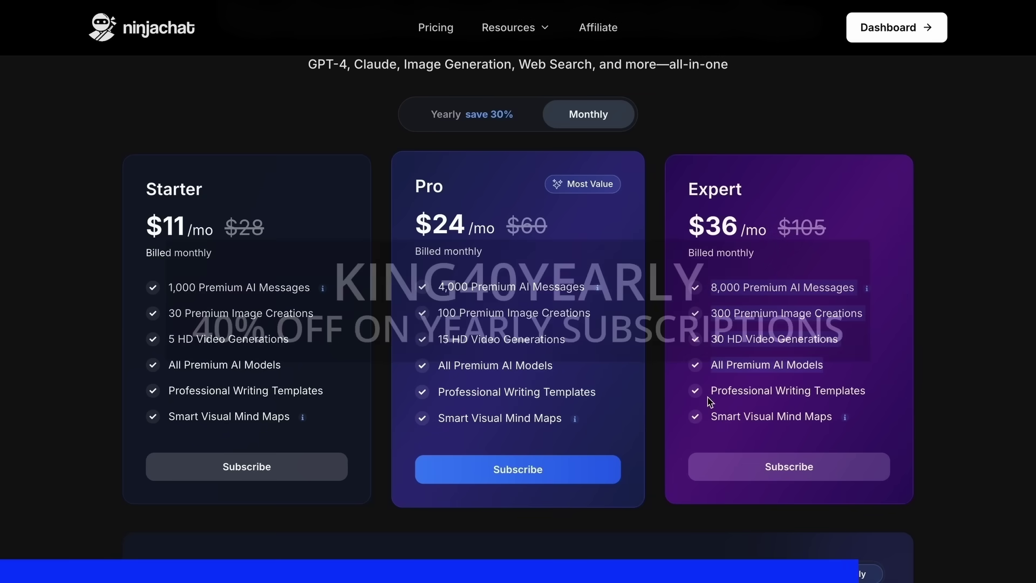
scroll(466, 328, down, 8)
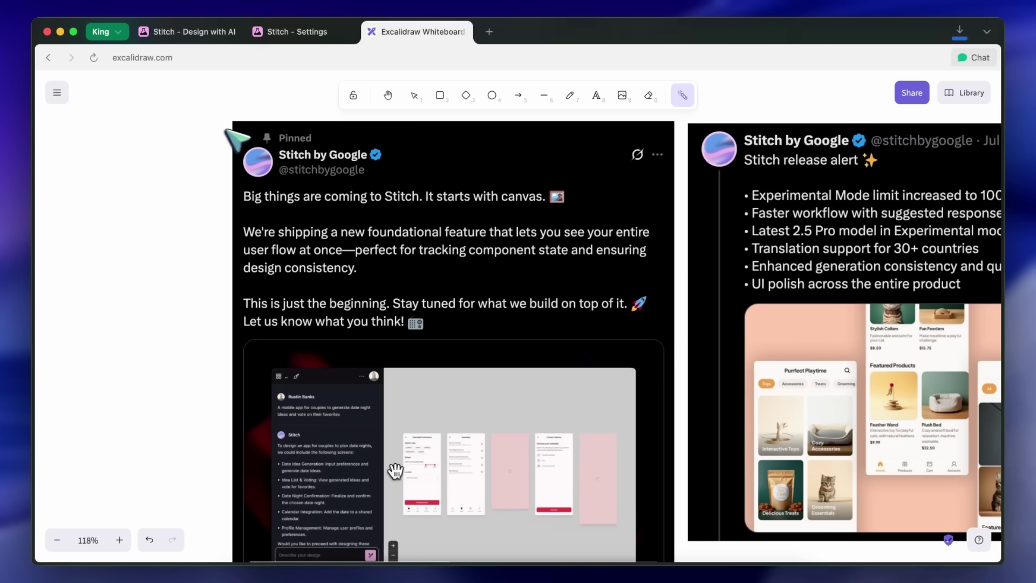
Switch to the 'Stitch - Design with AI' browser tab
click(173, 32)
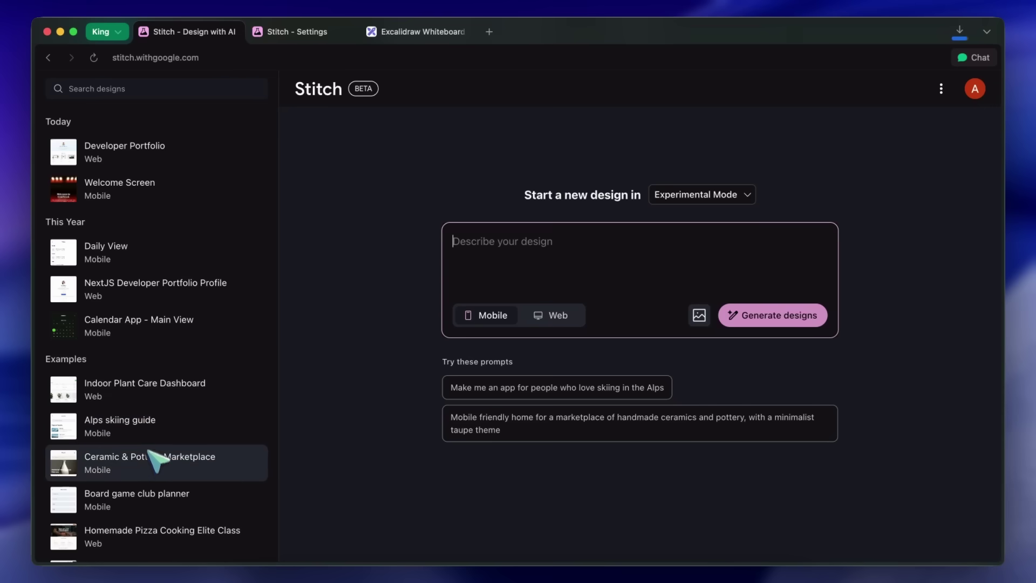
scroll(162, 494, down, 3)
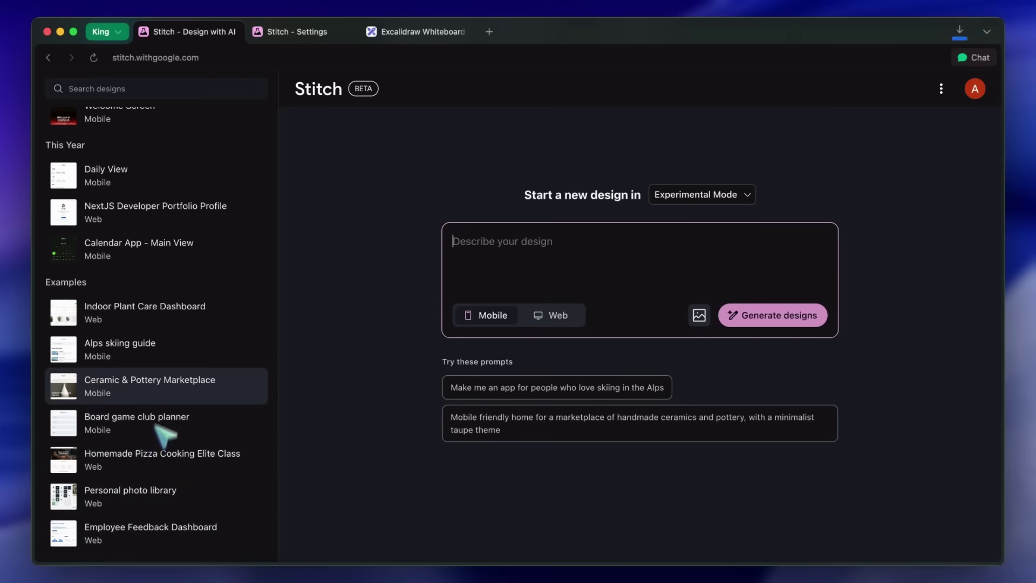
scroll(170, 415, up, 3)
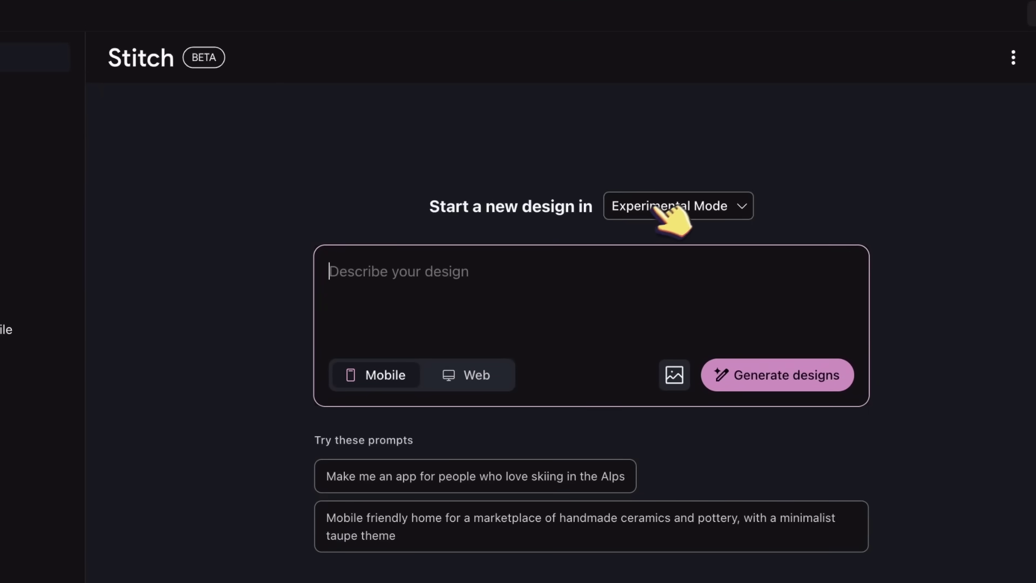
click(674, 206)
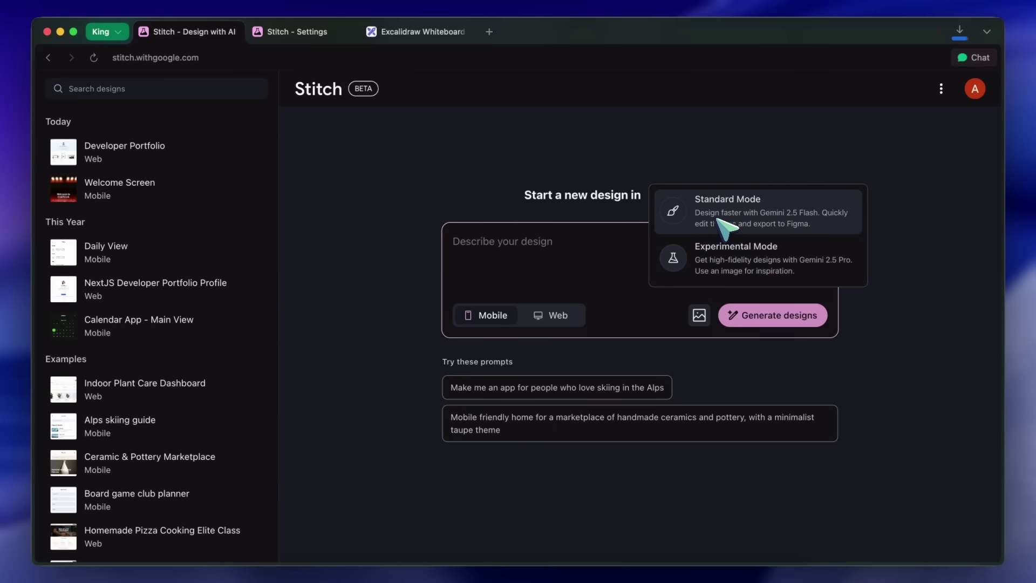
click(723, 258)
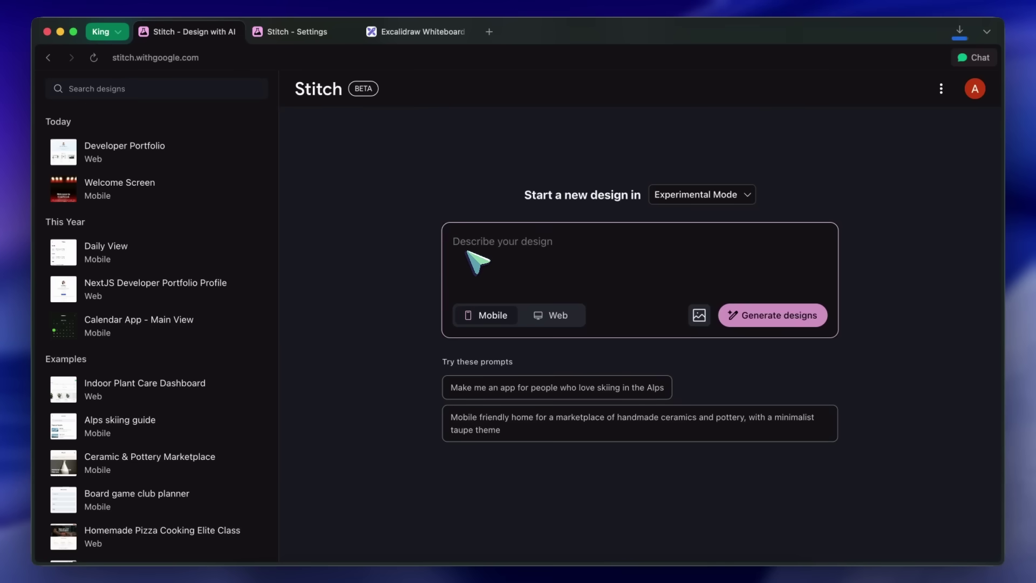
click(296, 31)
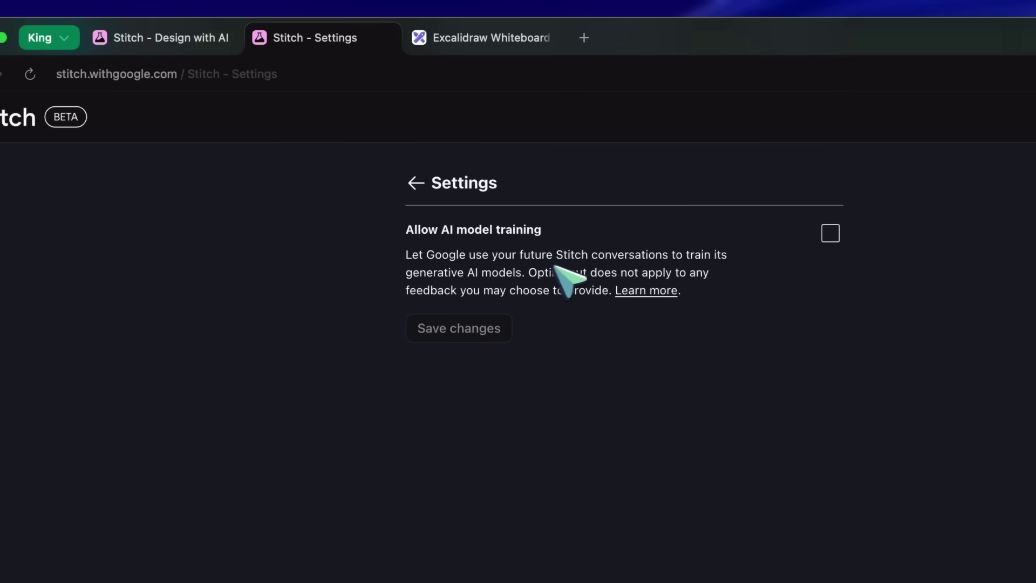
click(200, 53)
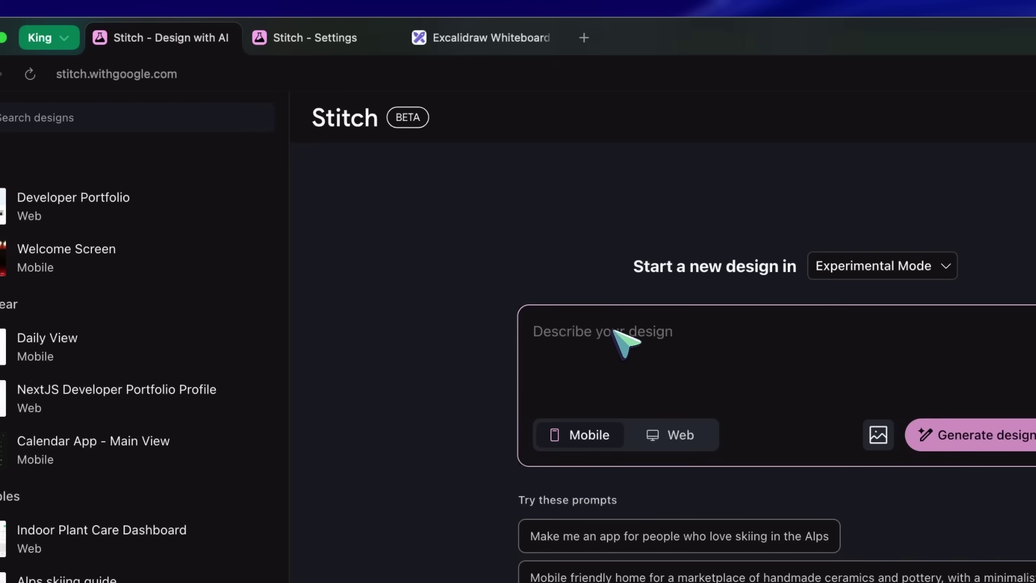
Submit a prompt asking for a simple movie tracker app and read Stitch's six-screen proposal
text(Make)
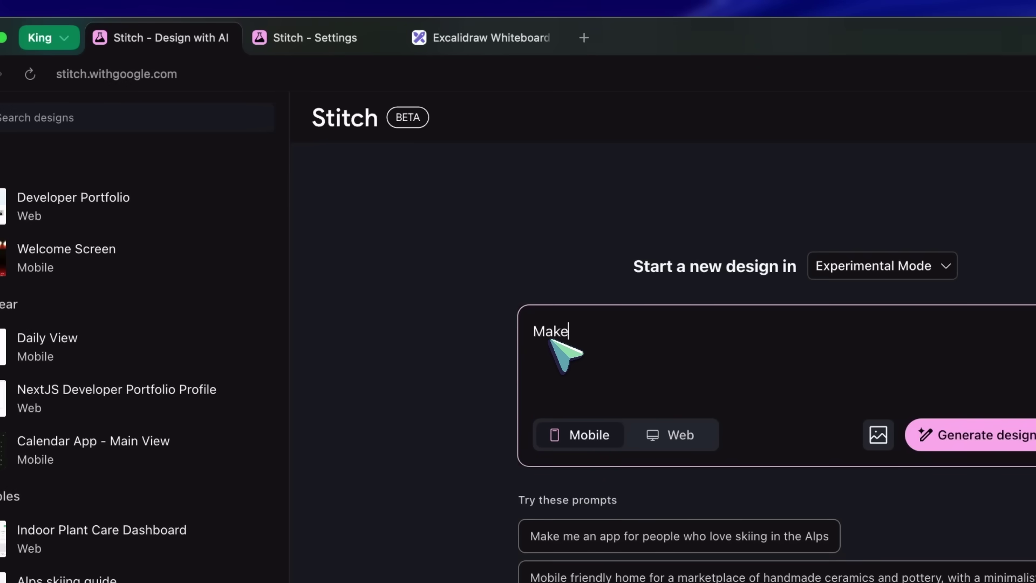
text( me a simple movie tracker app design with authentication, review add)
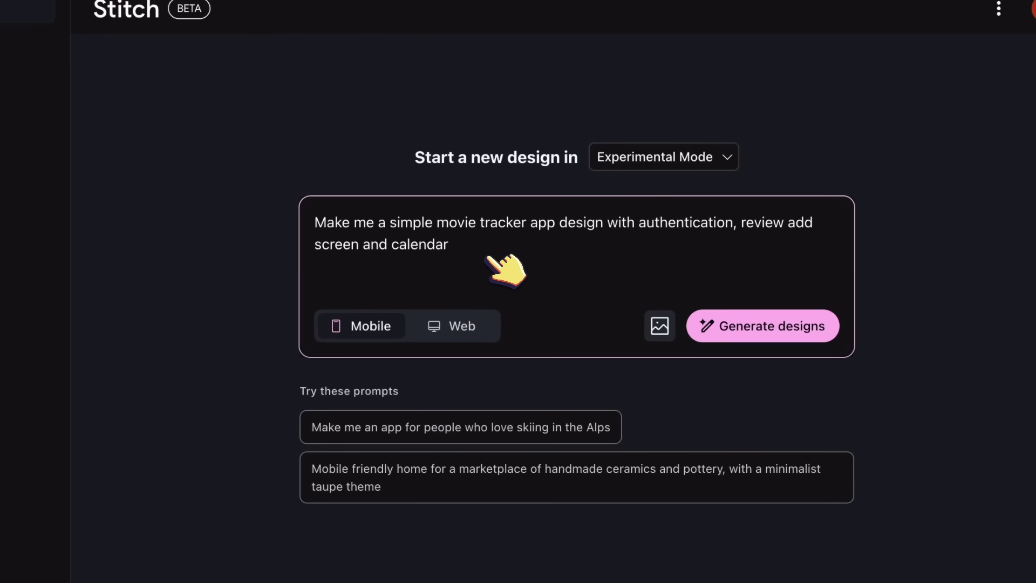
key(Return)
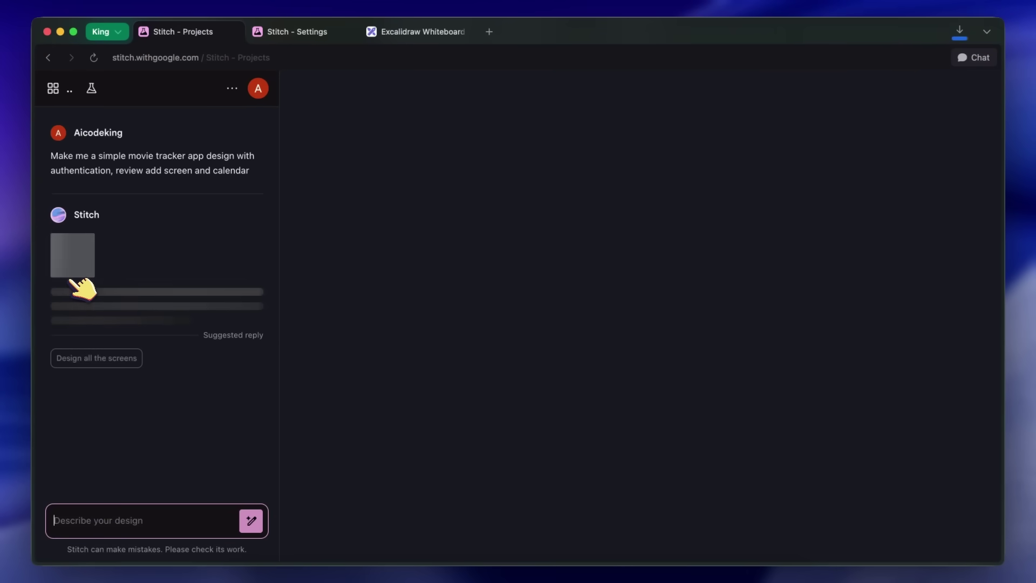
scroll(81, 335, down, 3)
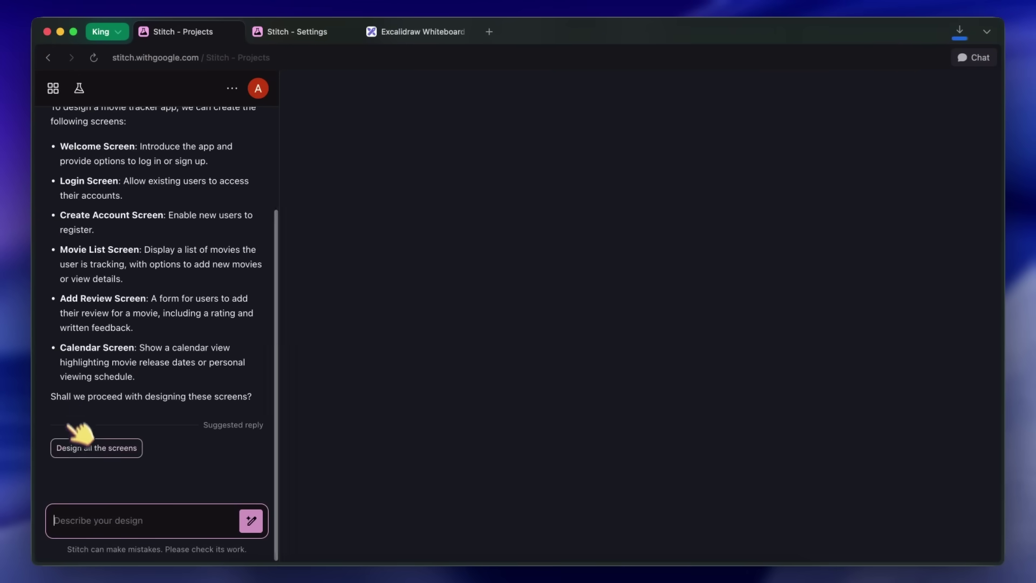
Accept the 'Design all the screens' suggested reply to generate the six movie tracker screens
click(75, 451)
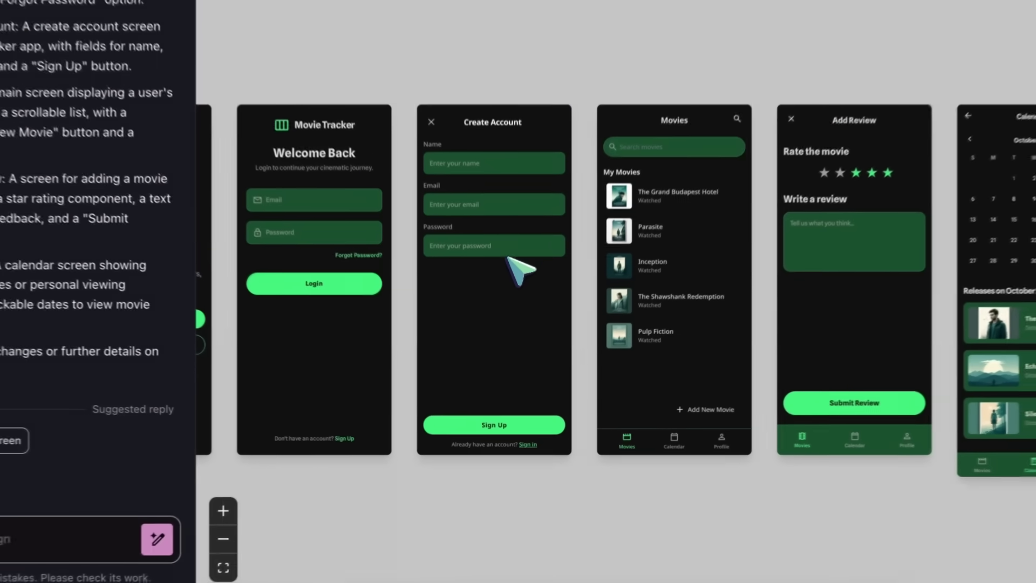
mouse_move(529, 384)
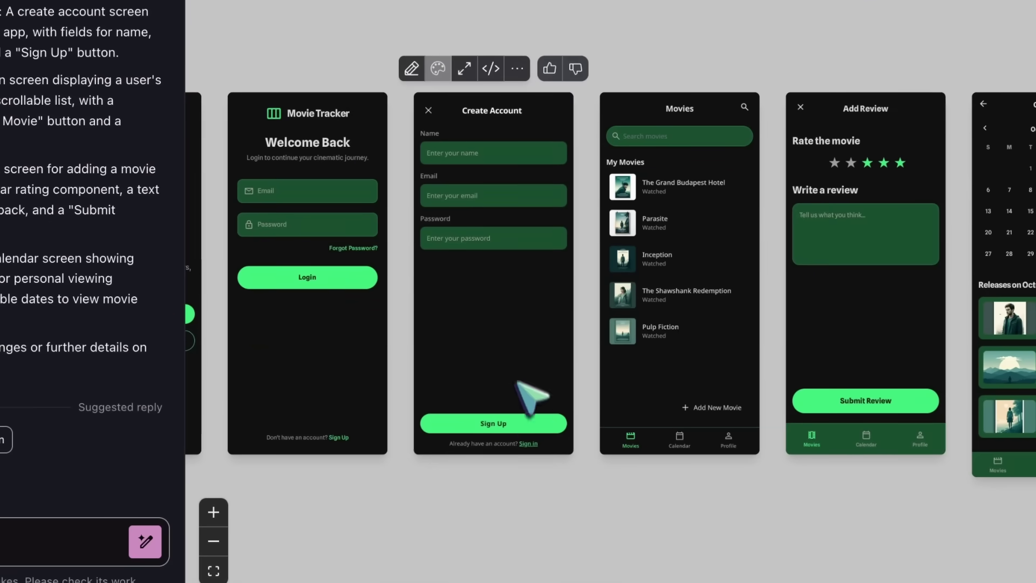
scroll(528, 440, left, 5)
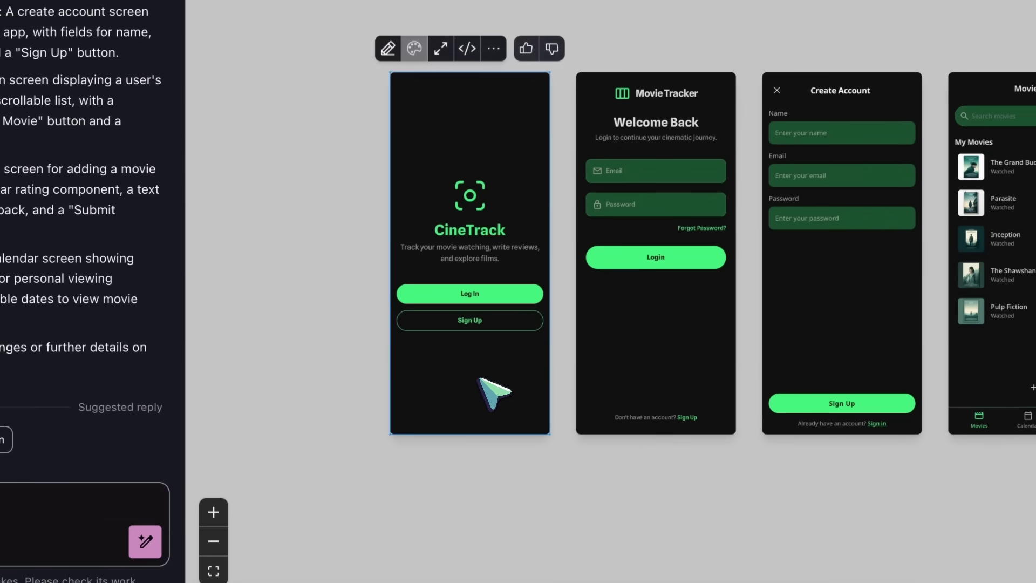
scroll(481, 380, right, 10)
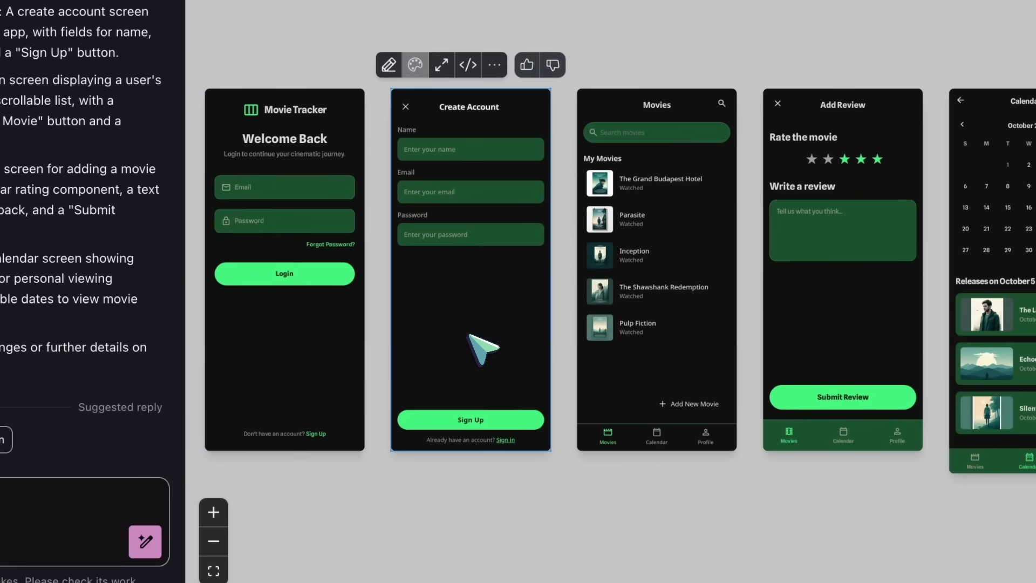
scroll(482, 350, right, 10)
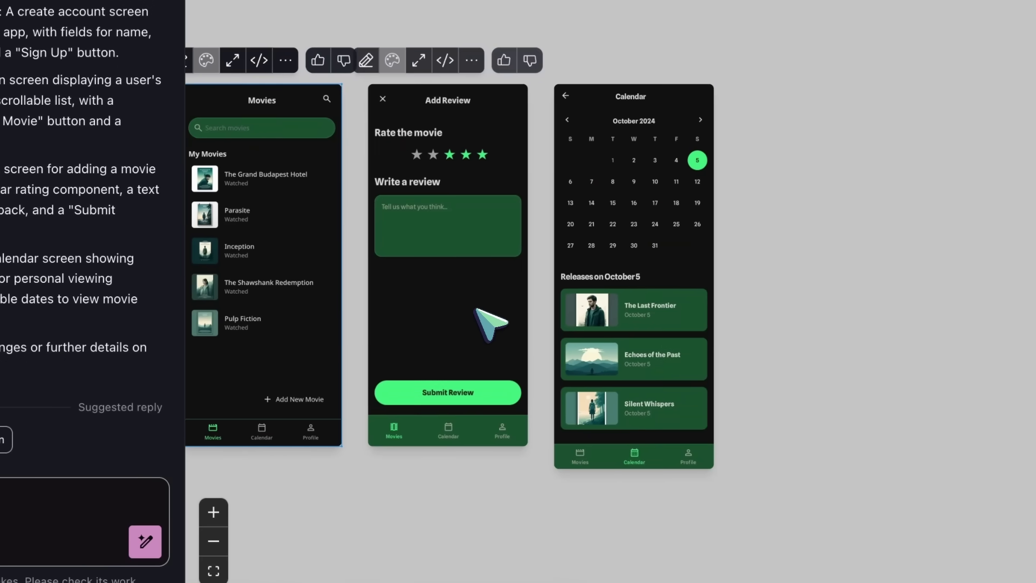
scroll(488, 324, left, 15)
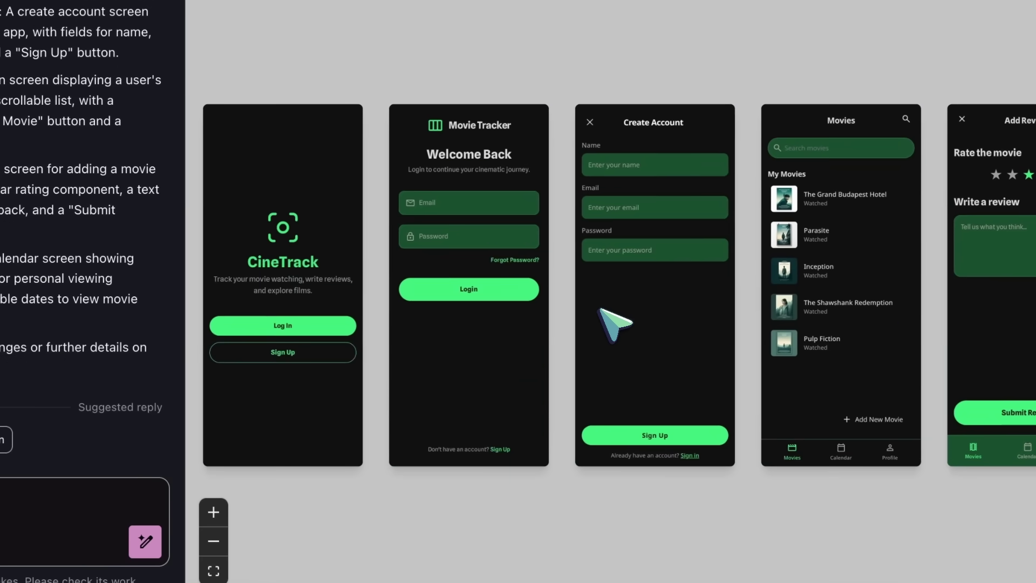
scroll(604, 316, left, 5)
scroll(555, 333, right, 7)
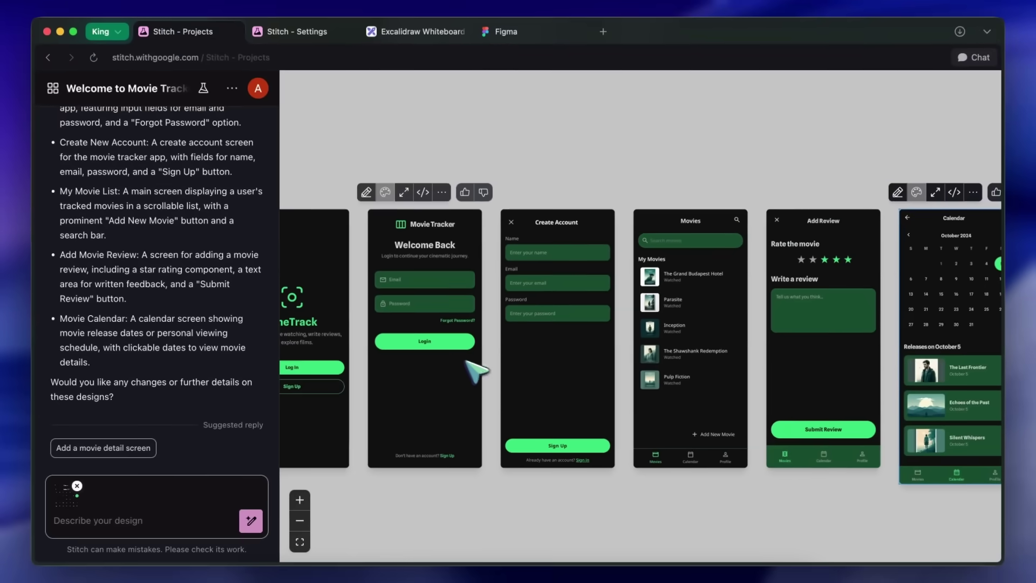
scroll(467, 363, right, 3)
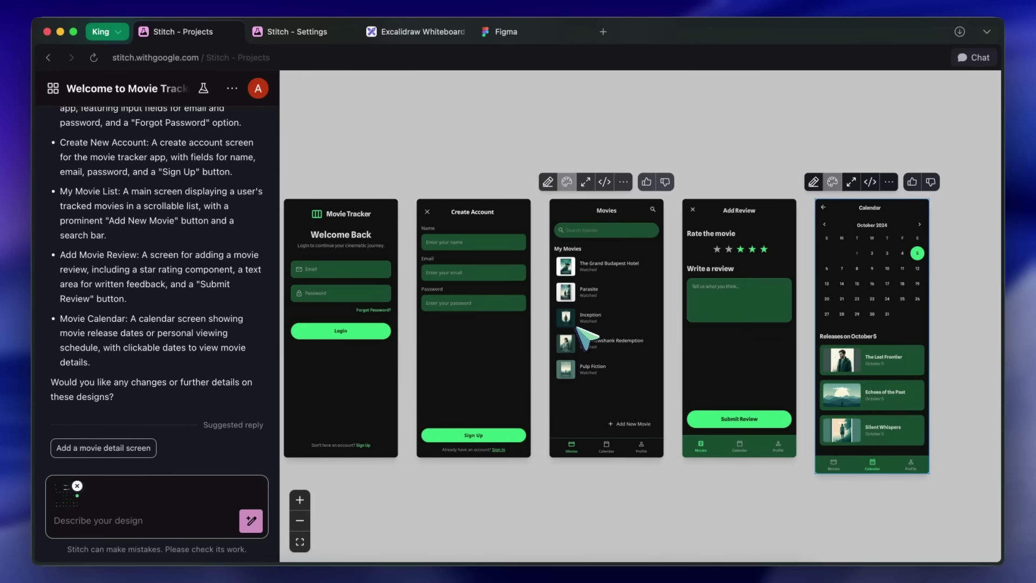
scroll(579, 330, up, 10)
scroll(592, 277, up, 2)
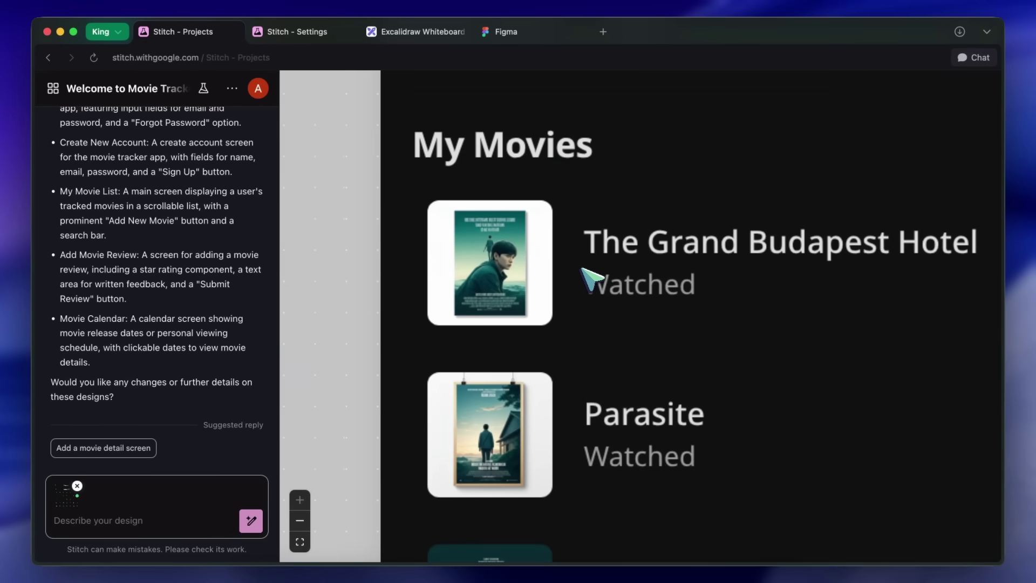
scroll(550, 266, down, 10)
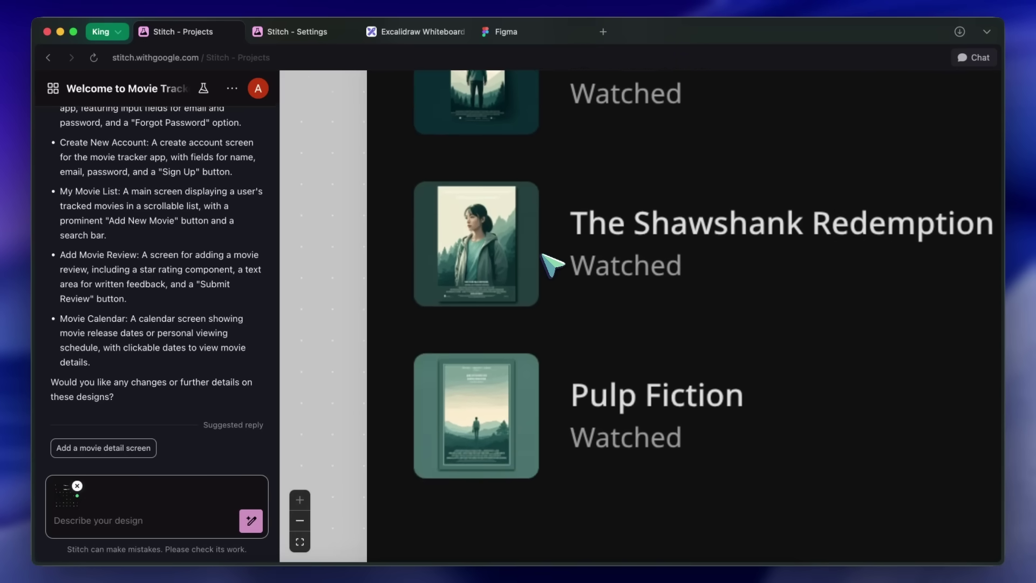
scroll(551, 264, down, 10)
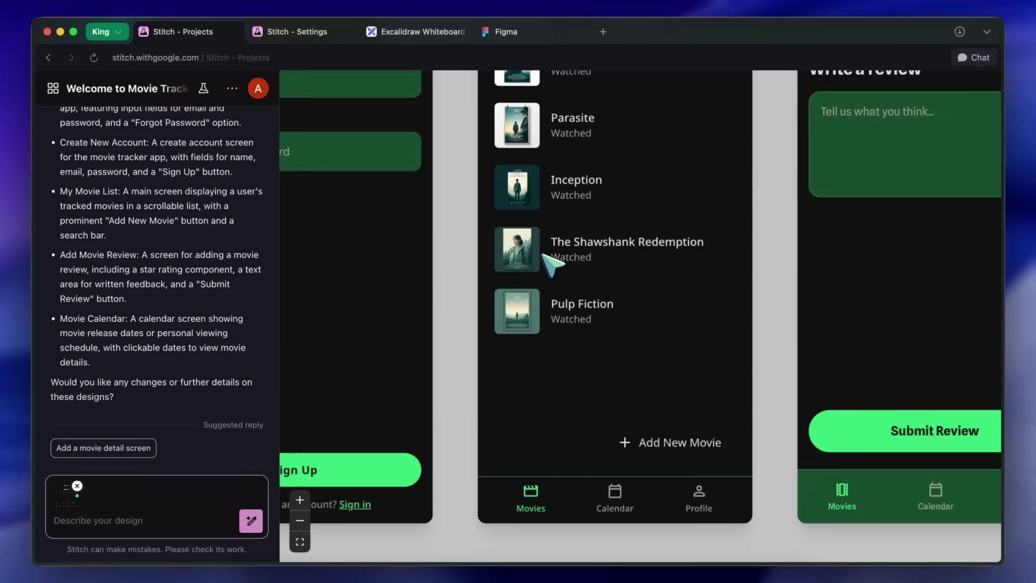
scroll(551, 264, left, 3)
scroll(552, 265, left, 4)
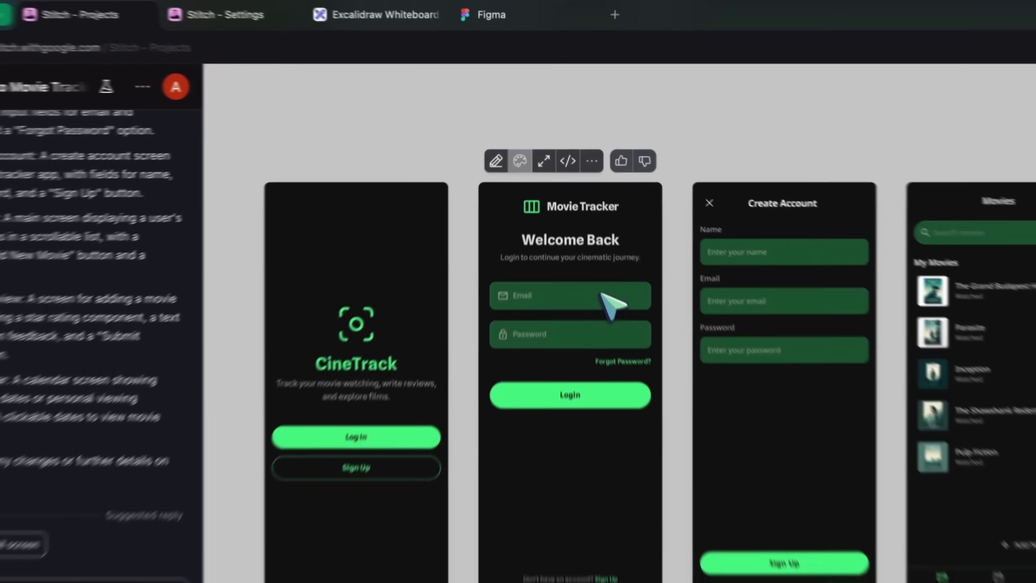
Drag the frames into the order CineTrack, Create Account, Welcome Back on the canvas
drag(578, 264, 545, 161)
drag(297, 301, 550, 277)
drag(434, 152, 297, 270)
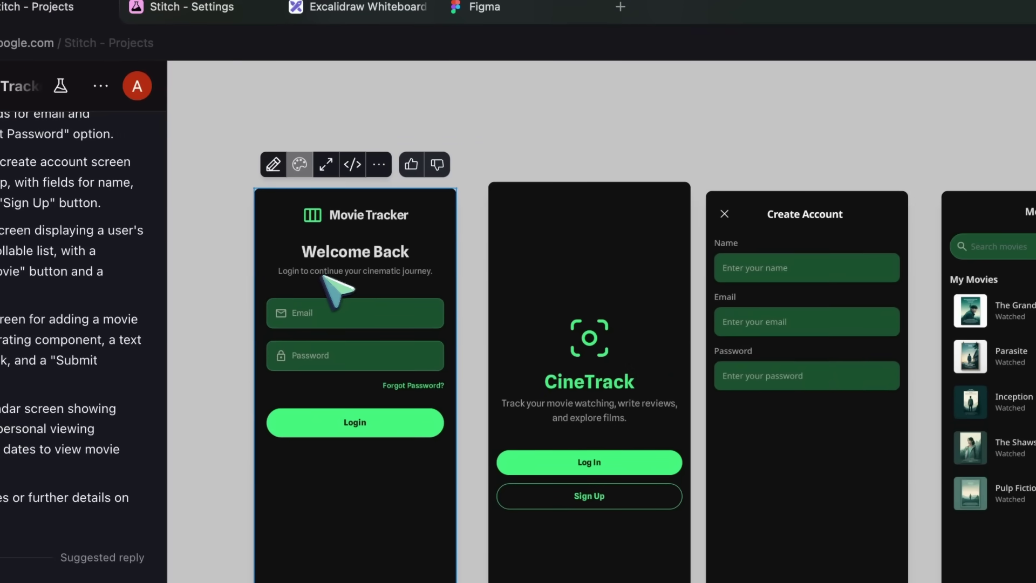
drag(805, 259, 358, 312)
drag(328, 266, 340, 243)
drag(475, 252, 944, 247)
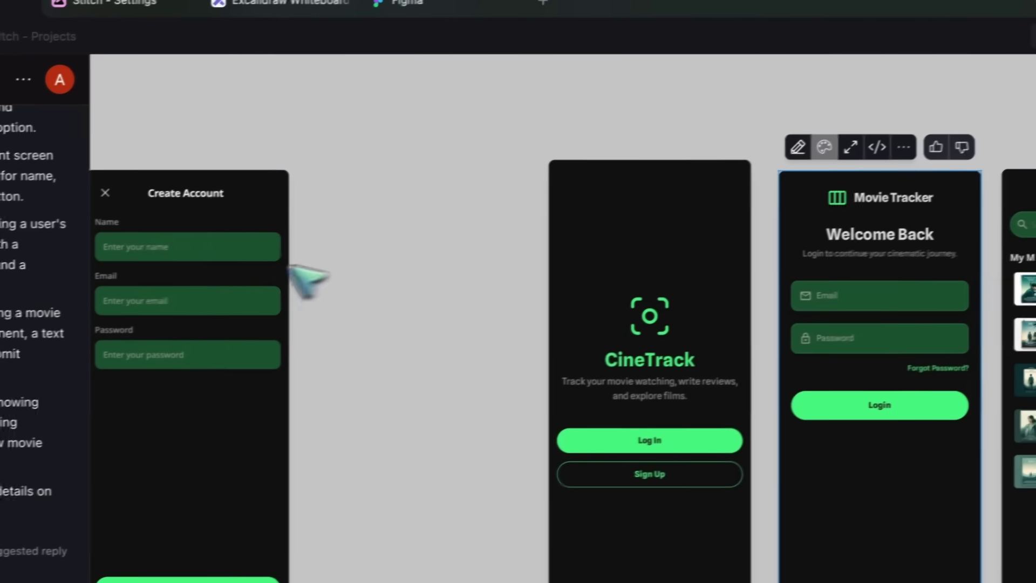
drag(273, 280, 752, 273)
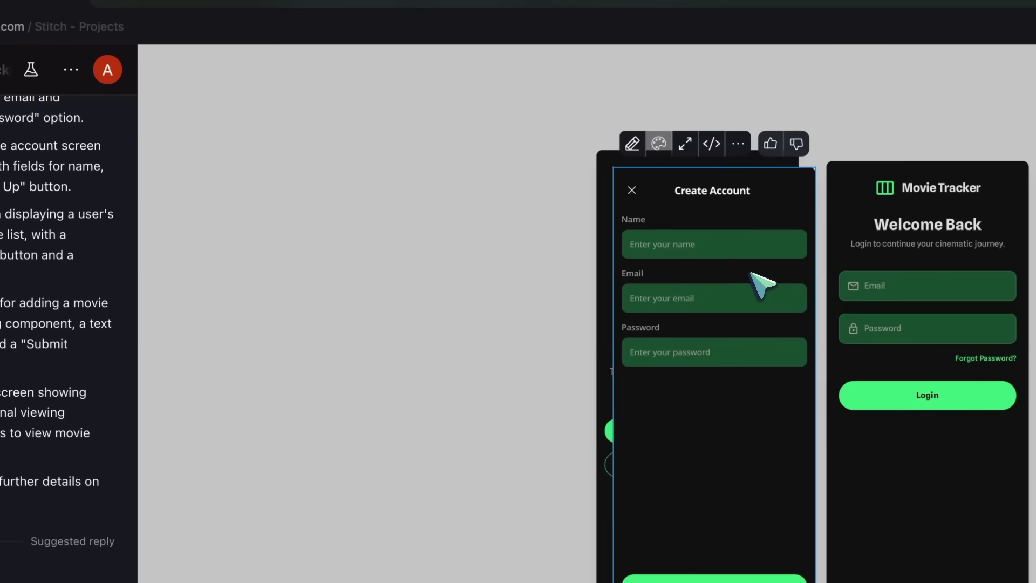
drag(619, 201, 426, 232)
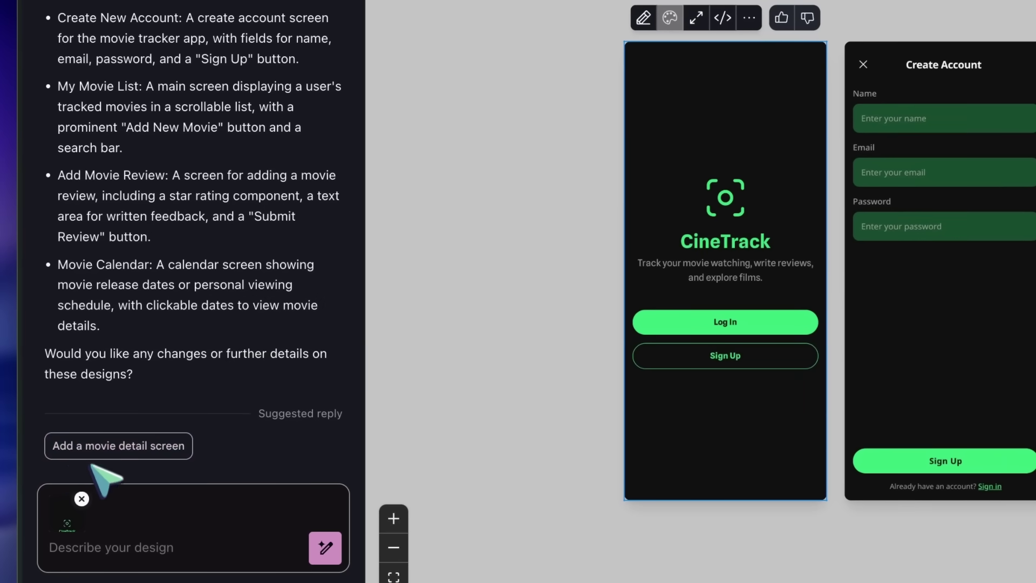
Remove the attached CineTrack thumbnail and send the 'Add a movie detail screen' suggestion
click(81, 498)
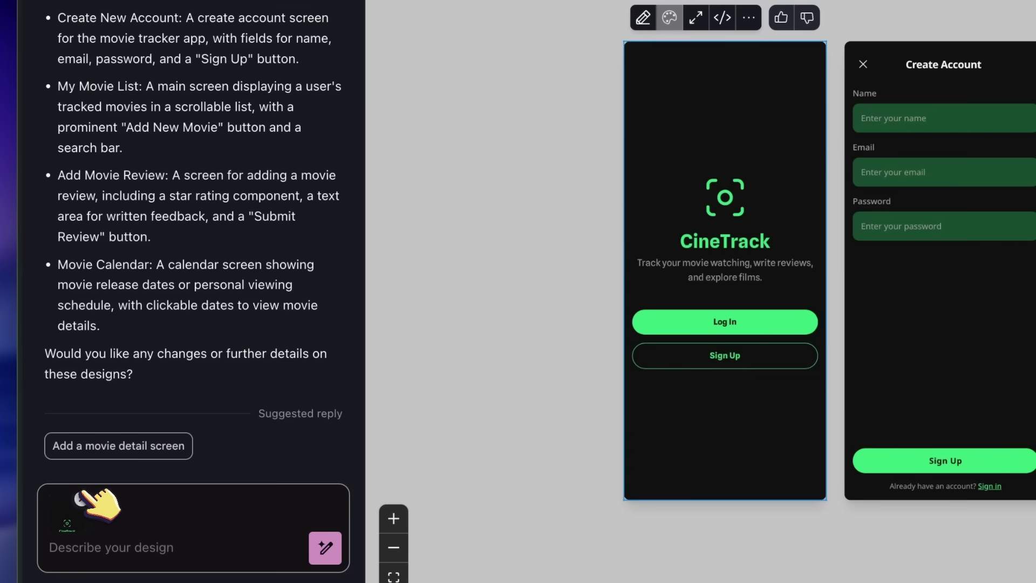
click(81, 497)
click(86, 453)
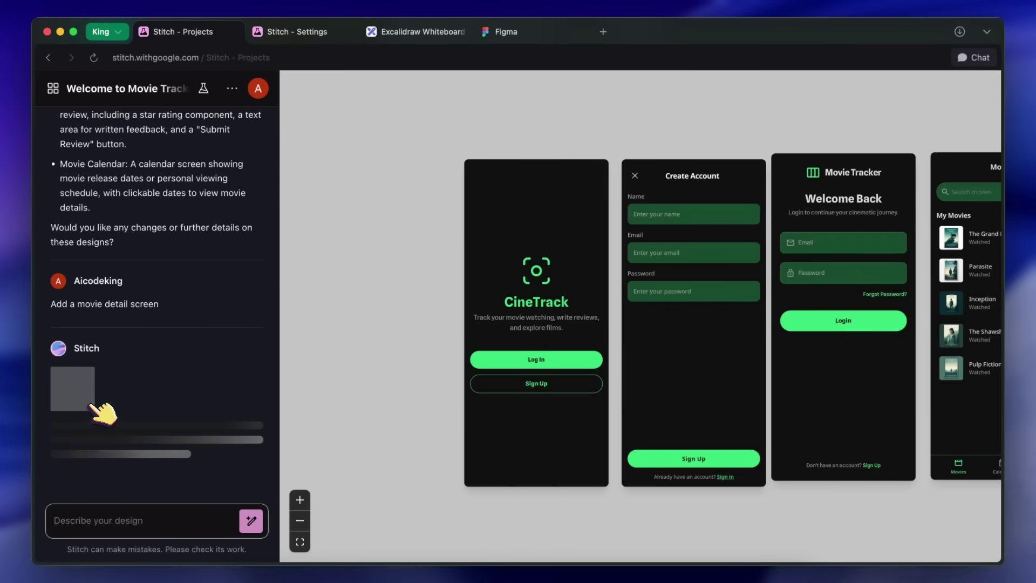
Pan the canvas while Stitch explains the six-screen limit, then view CineTrack's generated HTML code
scroll(432, 410, right, 15)
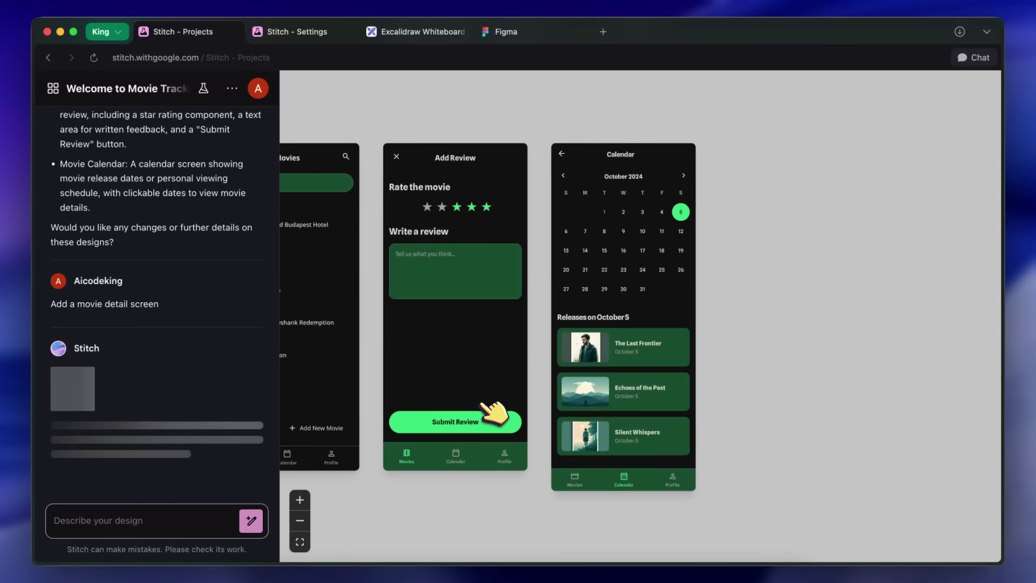
scroll(494, 413, left, 10)
scroll(494, 412, down, 3)
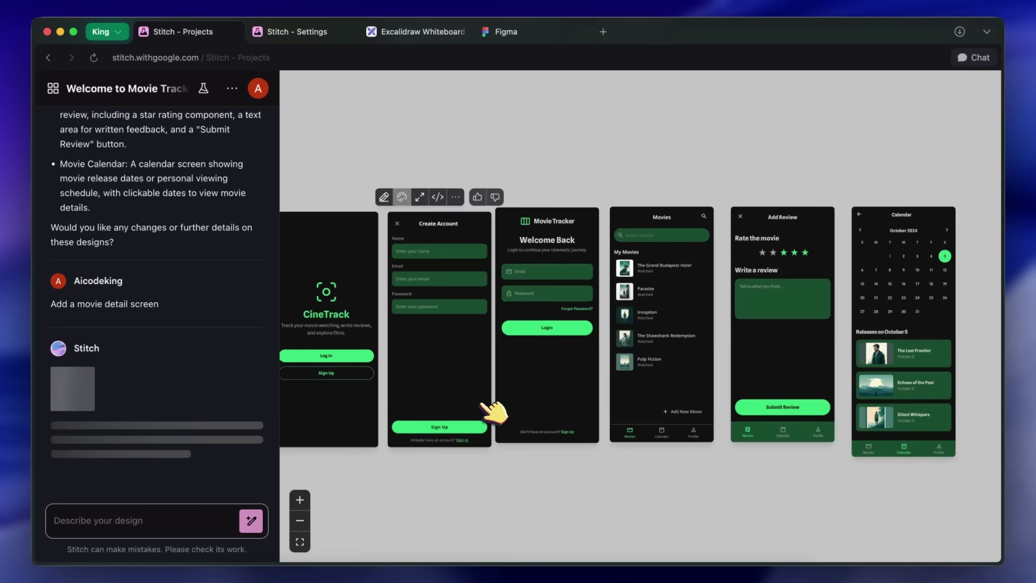
scroll(493, 413, left, 1)
scroll(493, 413, down, 1)
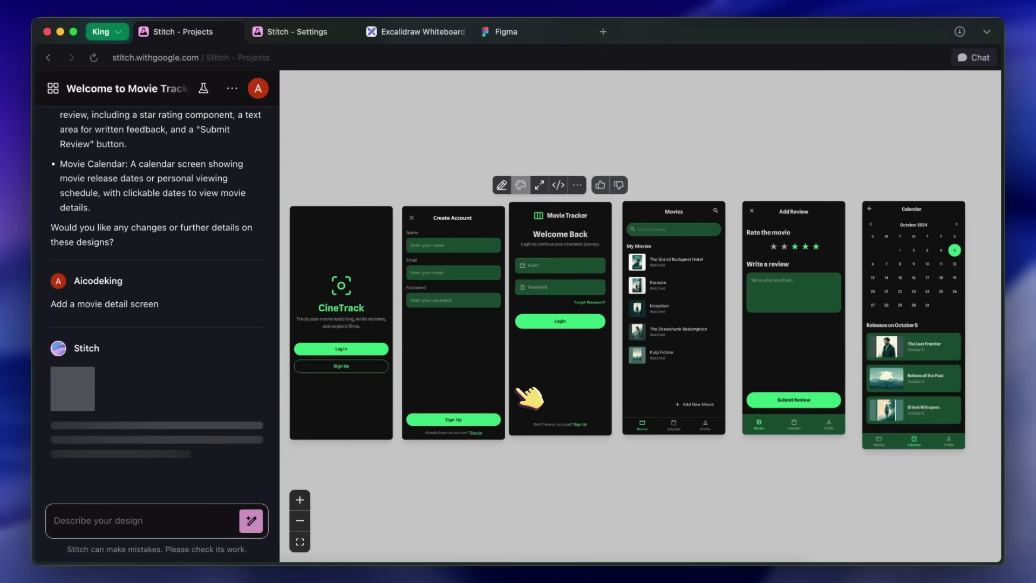
mouse_move(536, 393)
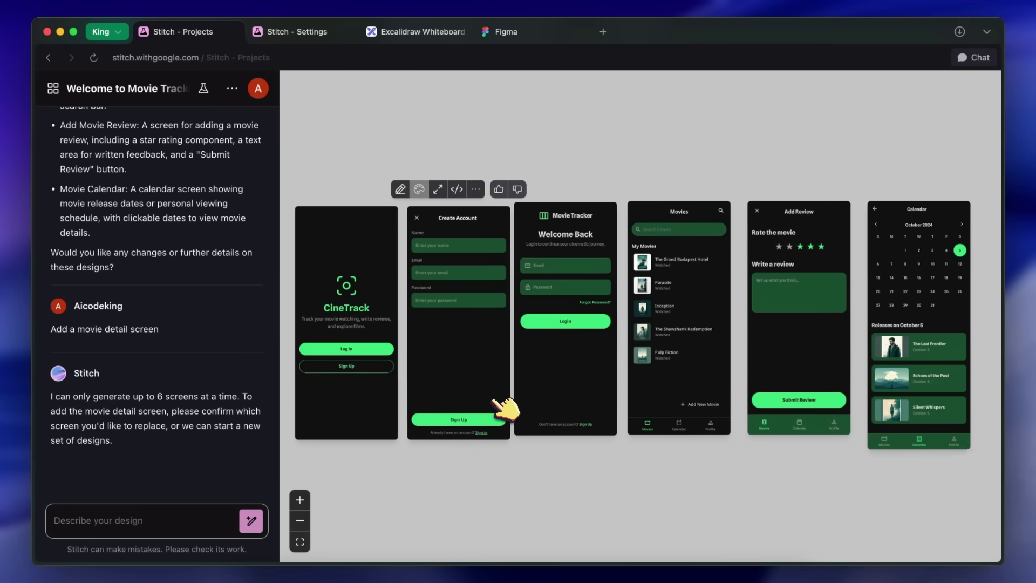
scroll(516, 415, left, 3)
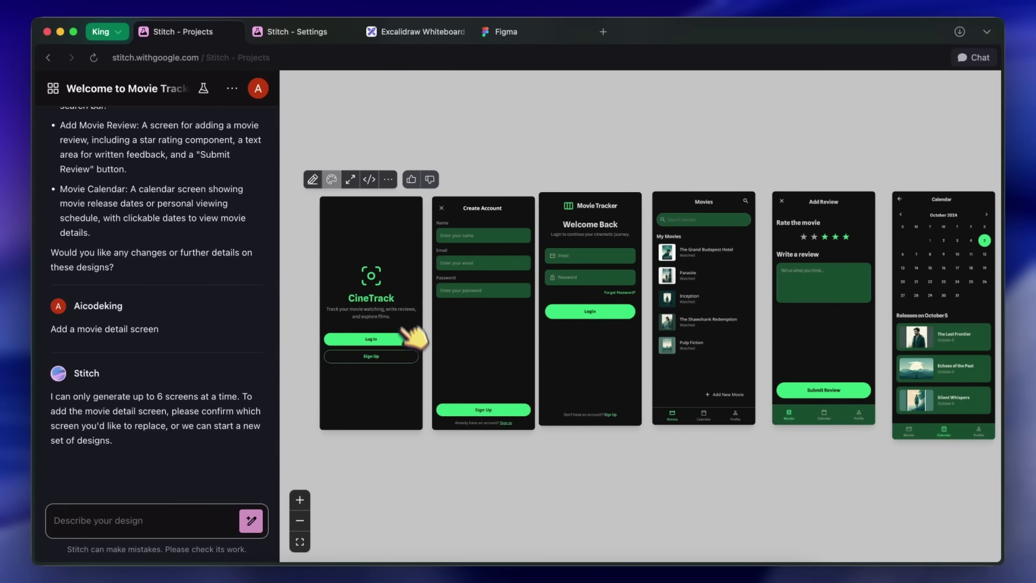
click(350, 179)
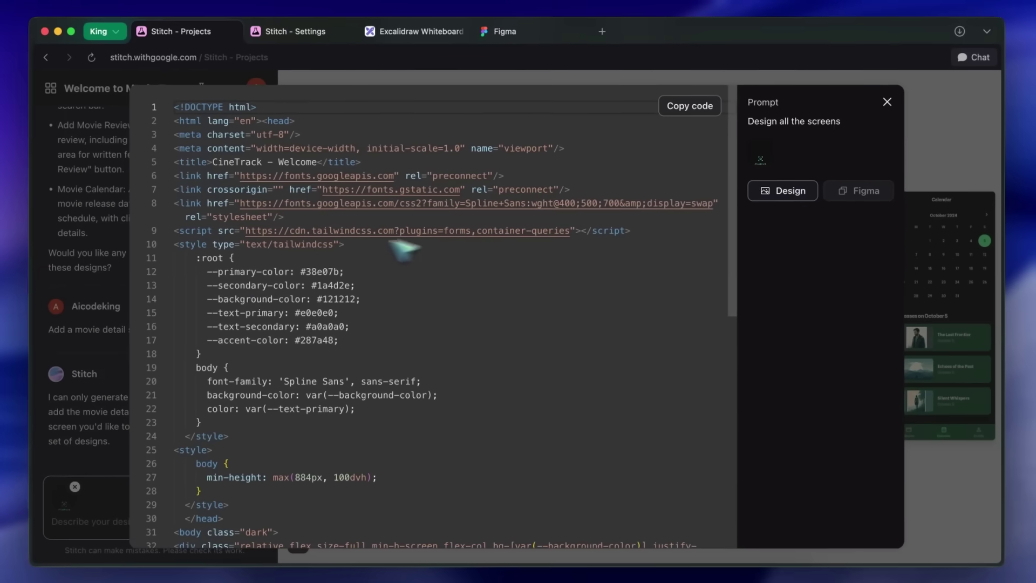
Look over the CineTrack welcome screen's HTML, close the code view, and bring up that screen's options menu
scroll(248, 302, down, 10)
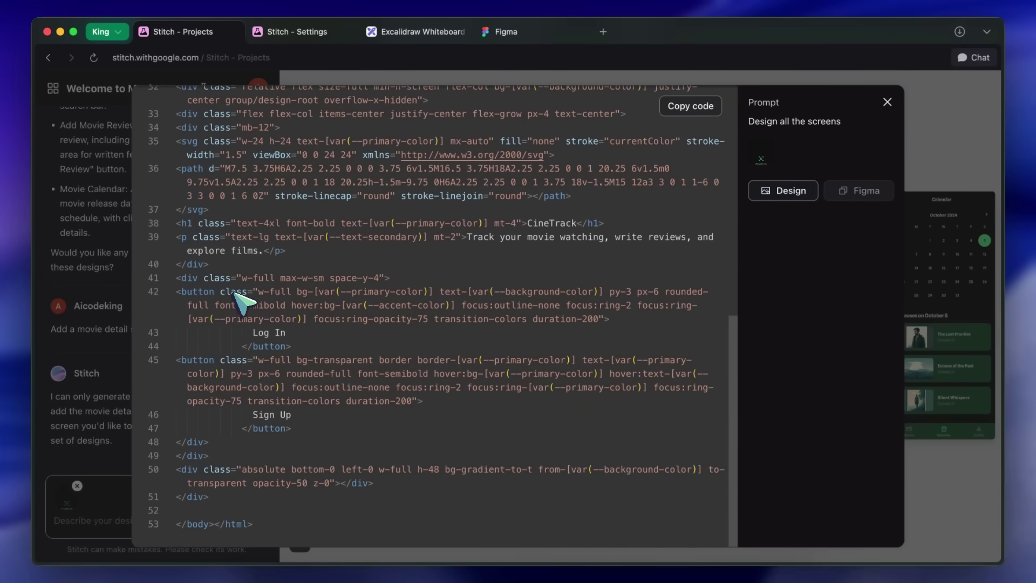
scroll(246, 304, up, 10)
scroll(248, 273, down, 10)
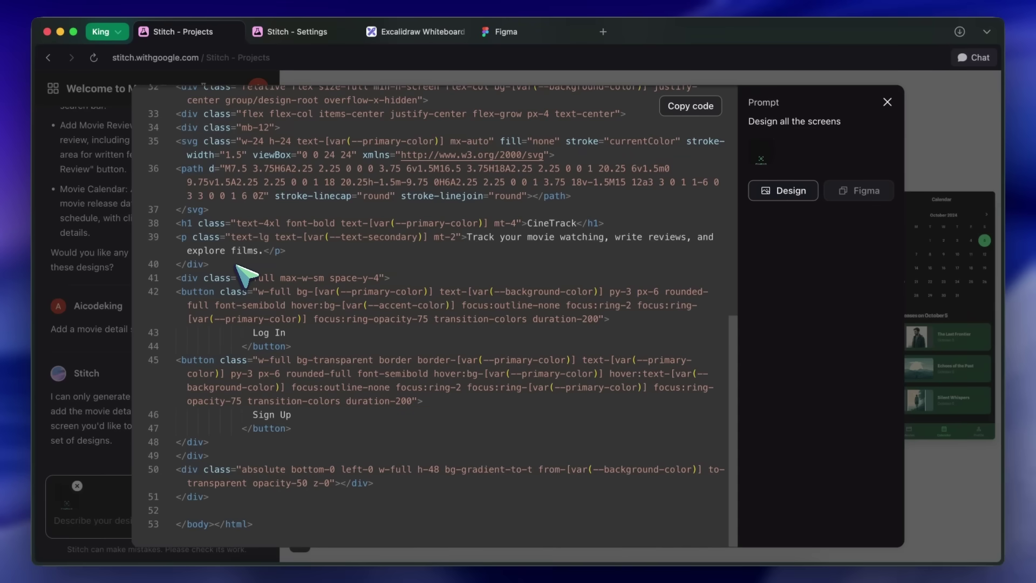
scroll(237, 267, up, 10)
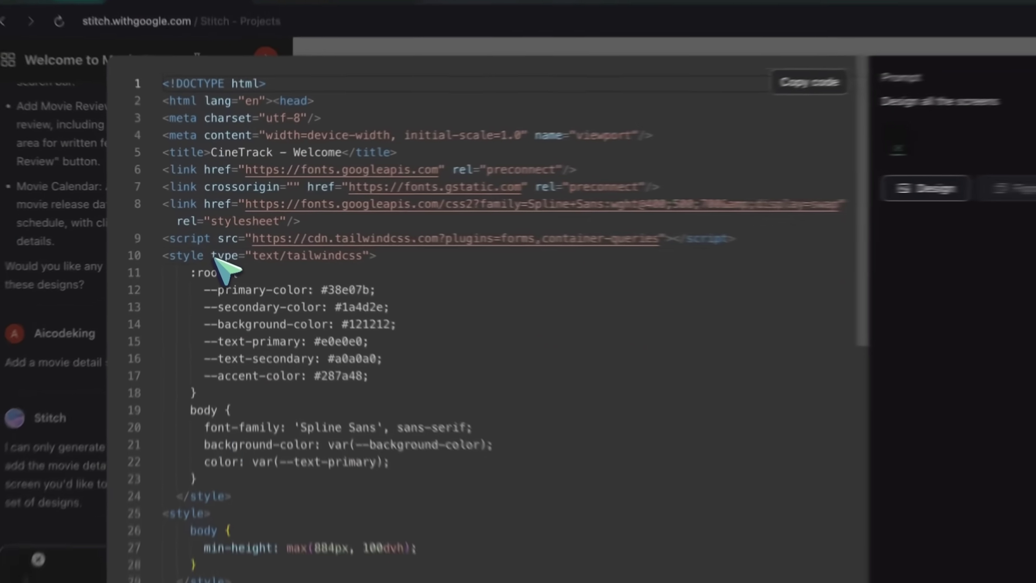
right_click(190, 393)
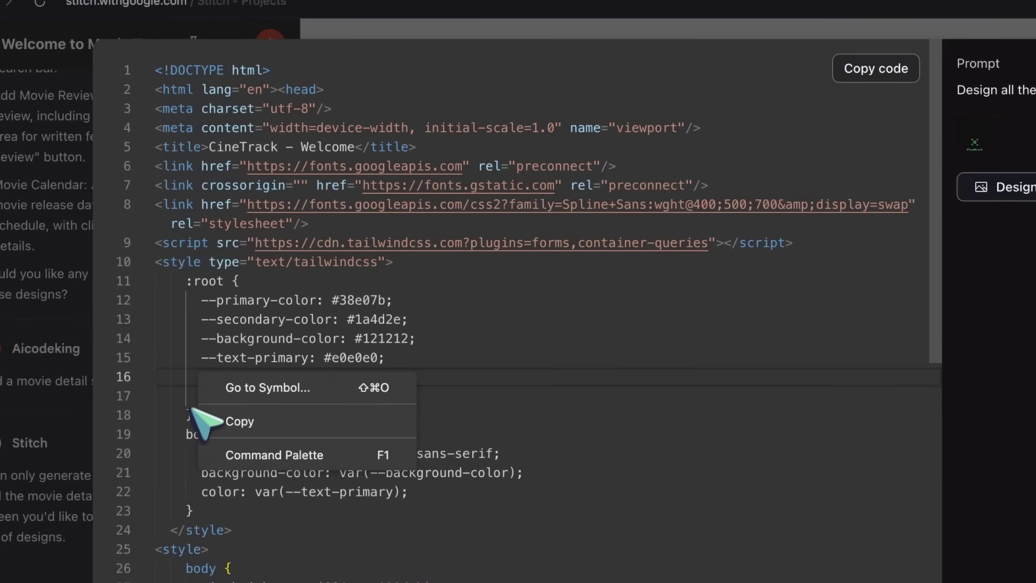
click(208, 418)
scroll(202, 431, down, 10)
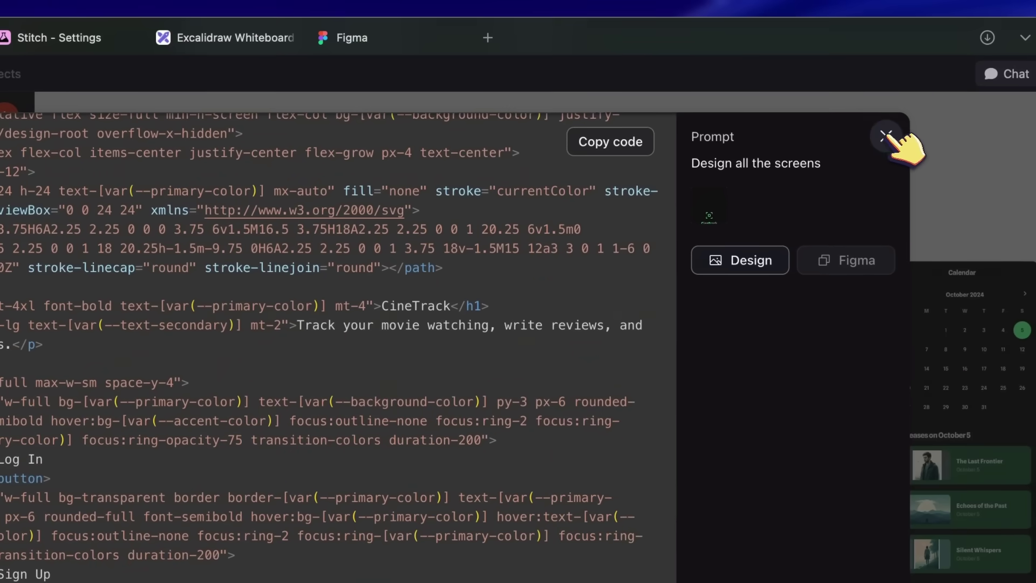
click(885, 133)
click(187, 244)
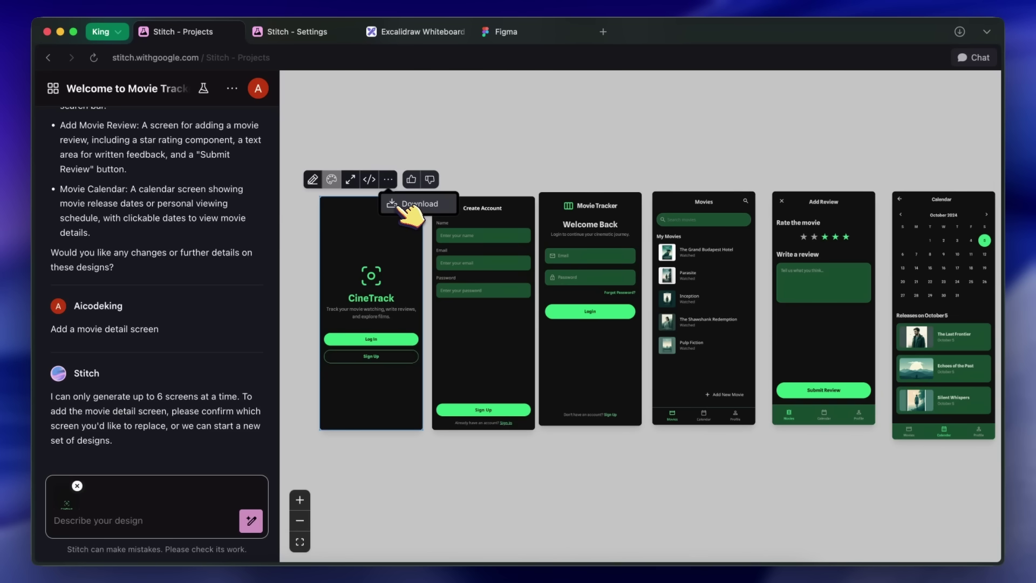
Download the CineTrack welcome screen design from its options menu
click(417, 207)
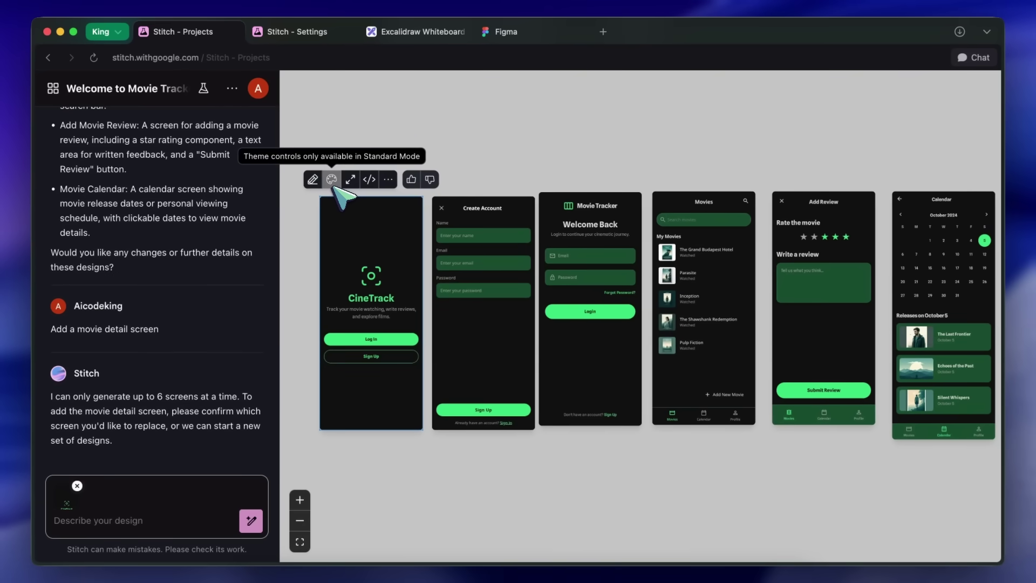
Ask Stitch to merge Add Review into one combined review-and-detail screen
scroll(423, 249, right, 5)
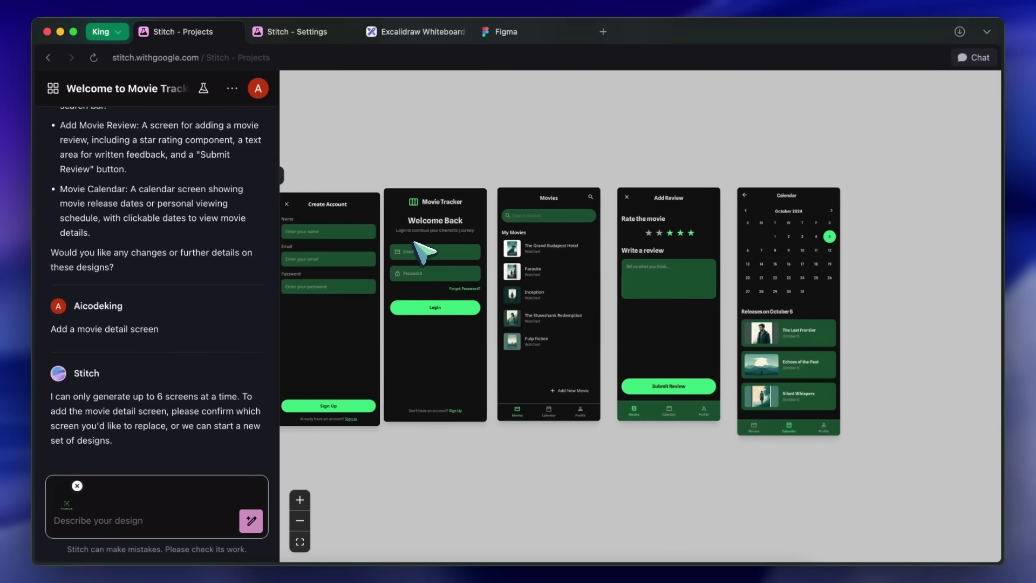
scroll(423, 249, right, 5)
scroll(423, 250, left, 6)
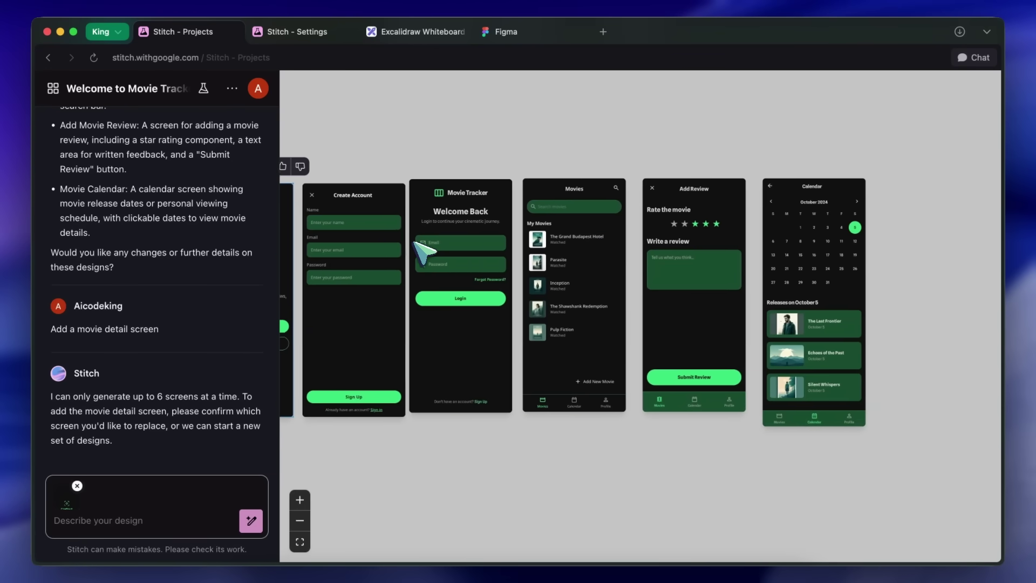
scroll(423, 250, left, 8)
scroll(597, 241, right, 3)
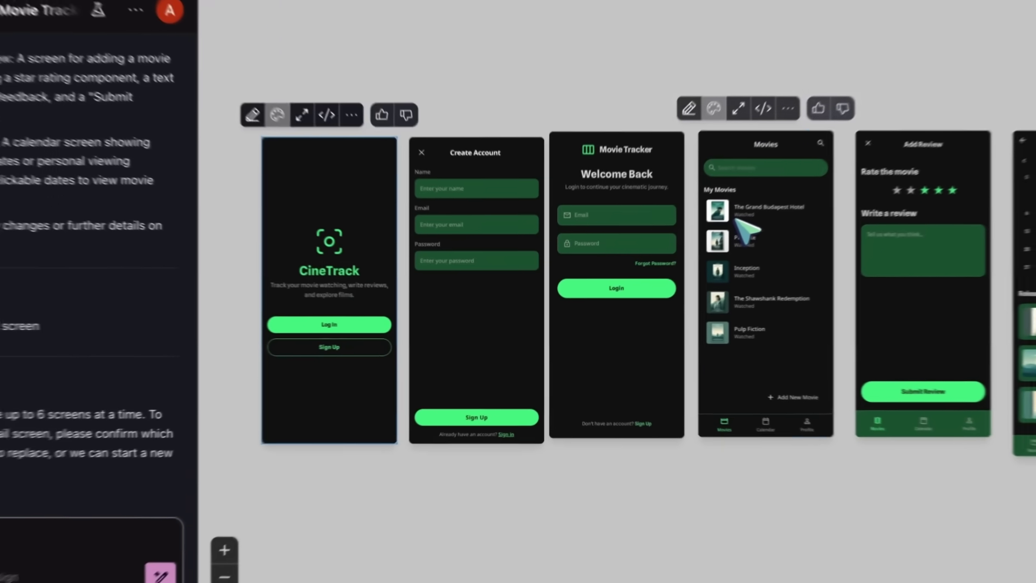
click(753, 257)
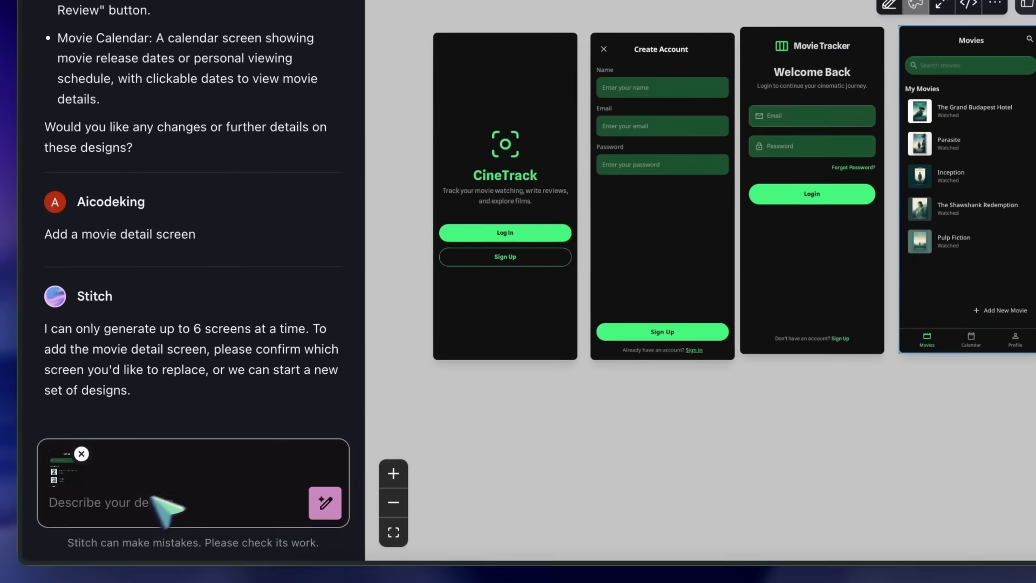
click(85, 519)
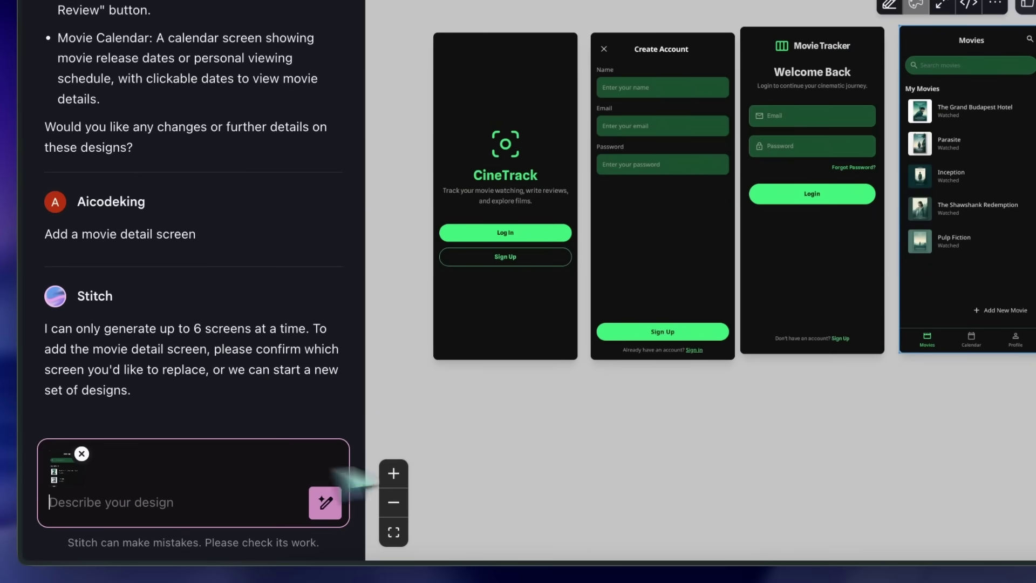
scroll(520, 462, right, 5)
click(1005, 284)
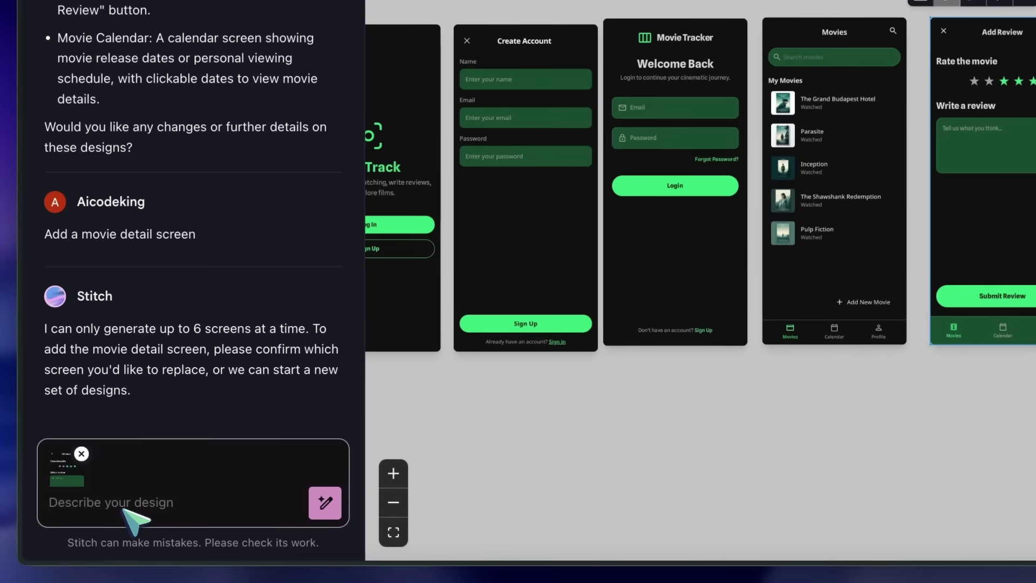
click(22, 539)
text(Change this to be a review add)
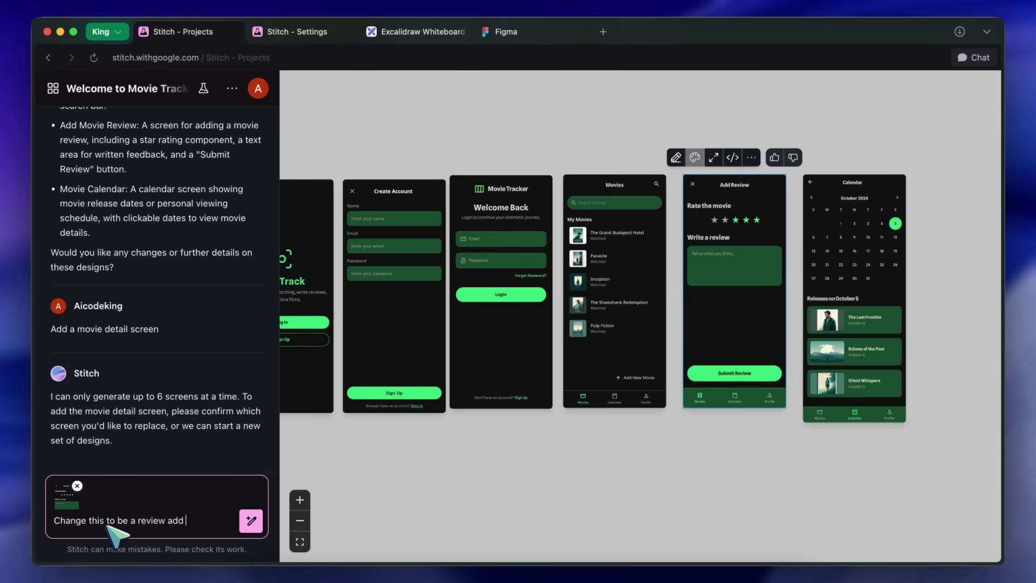
text(screen and detail screen in)
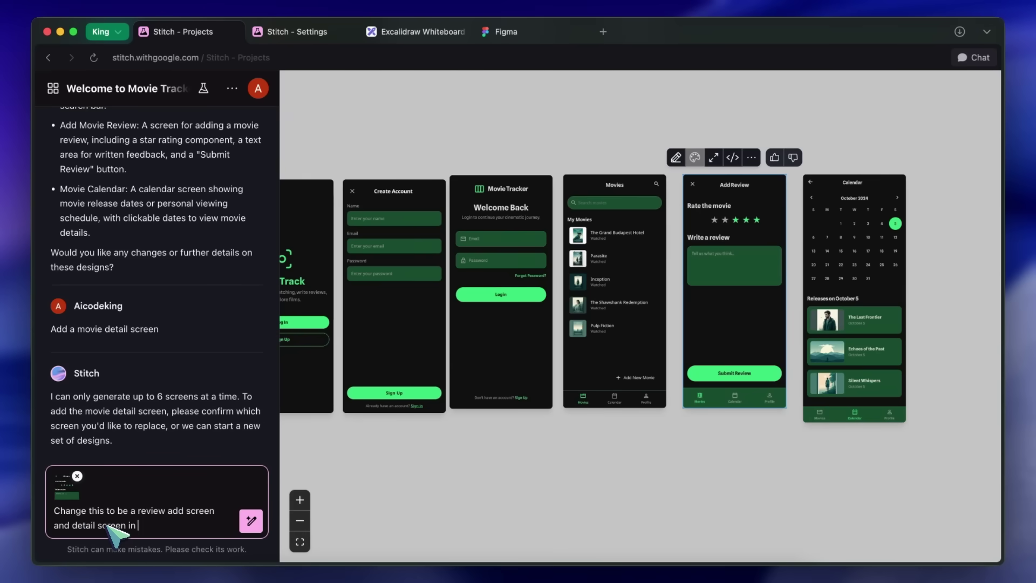
text( one)
click(251, 520)
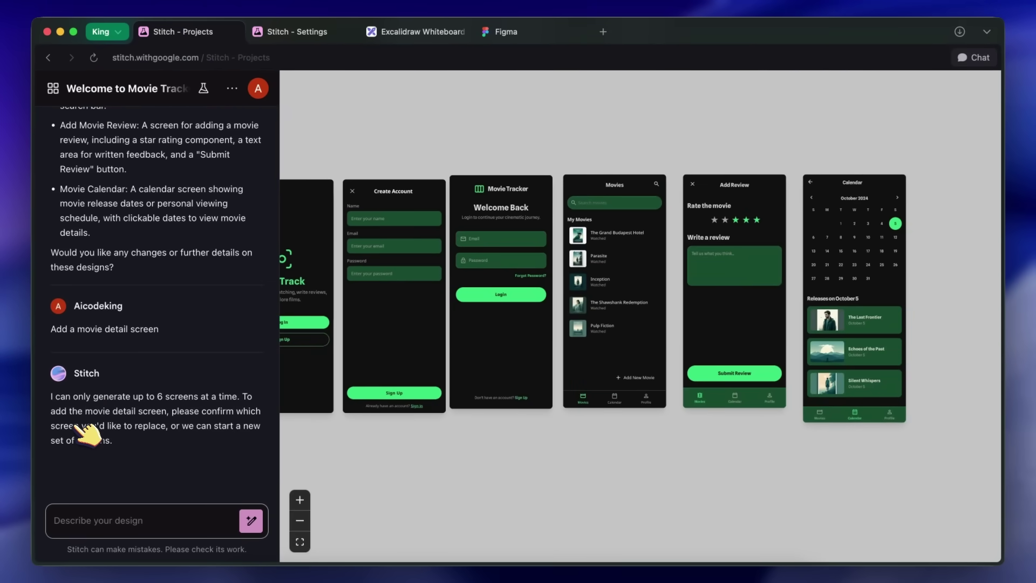
Select the Movies screen and send a prompt asking Stitch to make it better
mouse_move(561, 402)
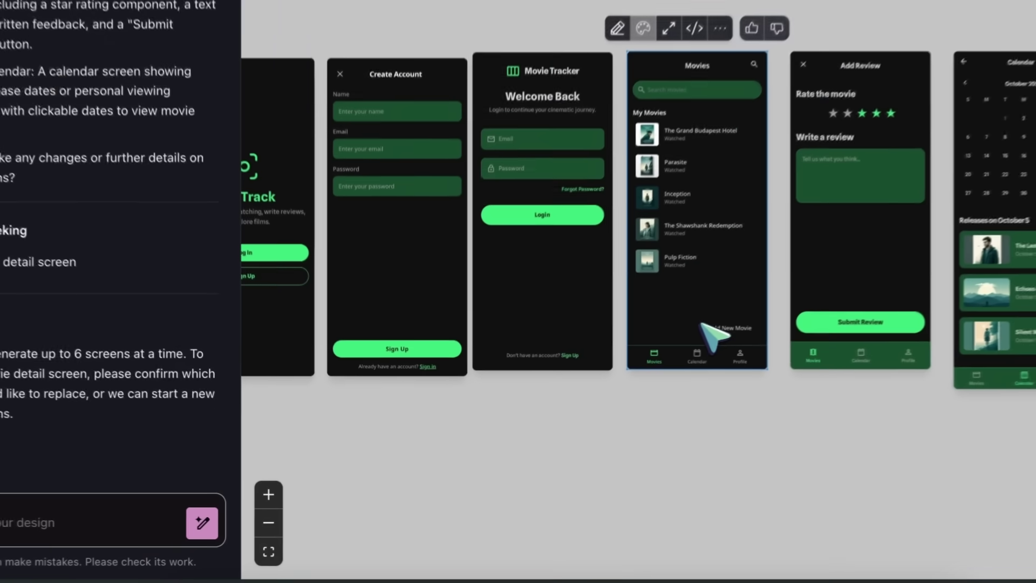
click(618, 375)
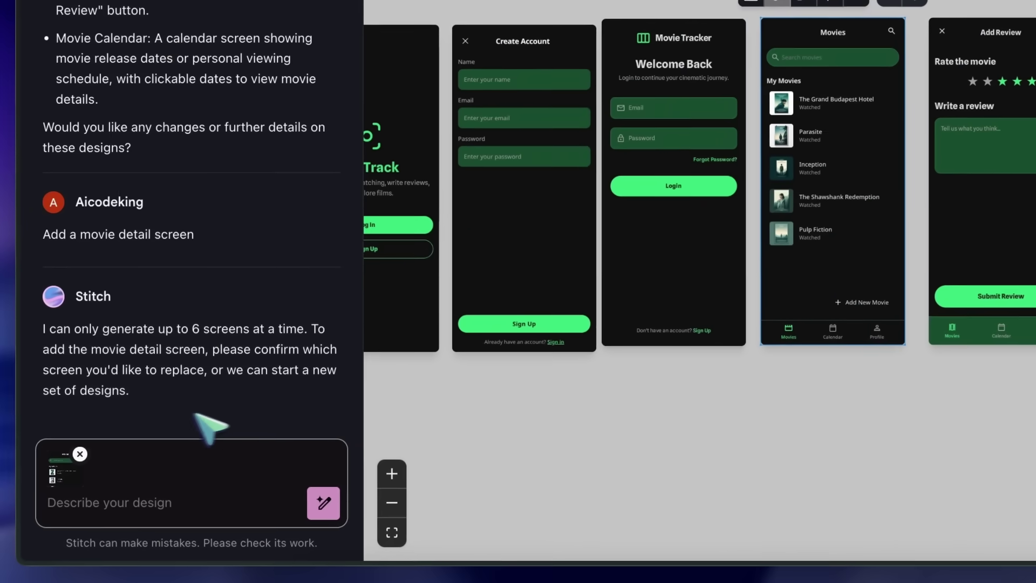
click(117, 501)
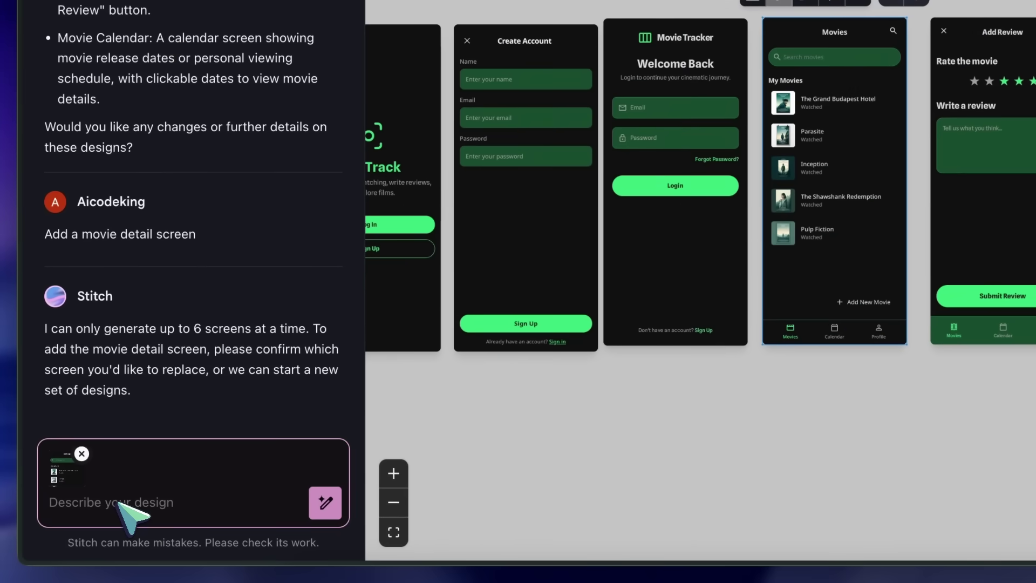
text(Makr)
key(BackSpace)
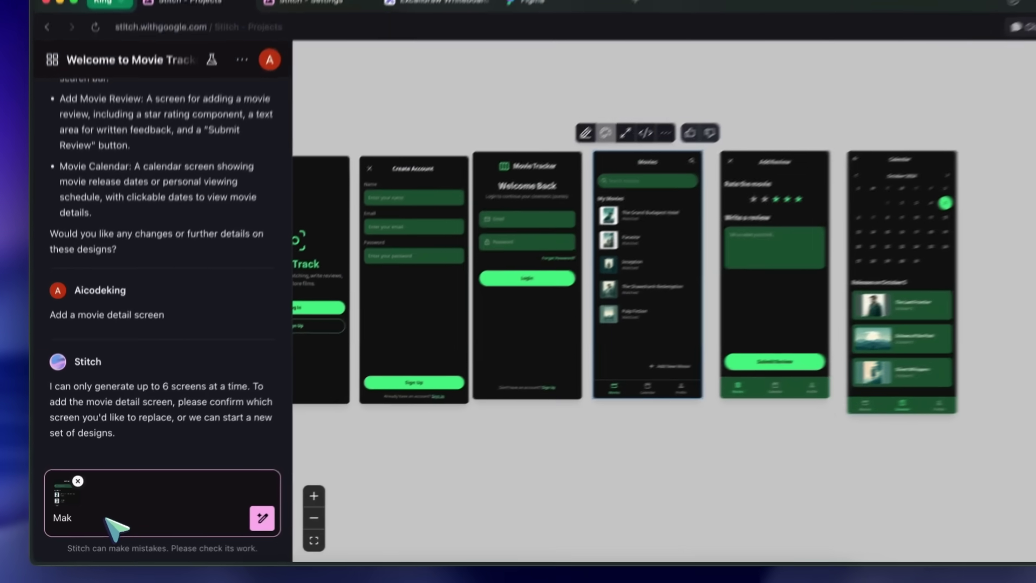
text(e it better with mo)
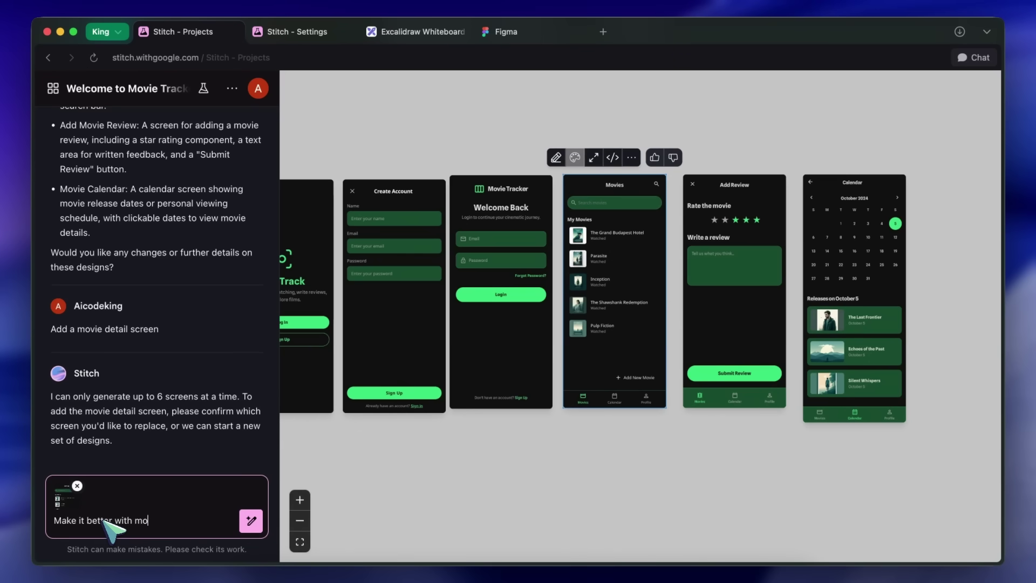
click(251, 521)
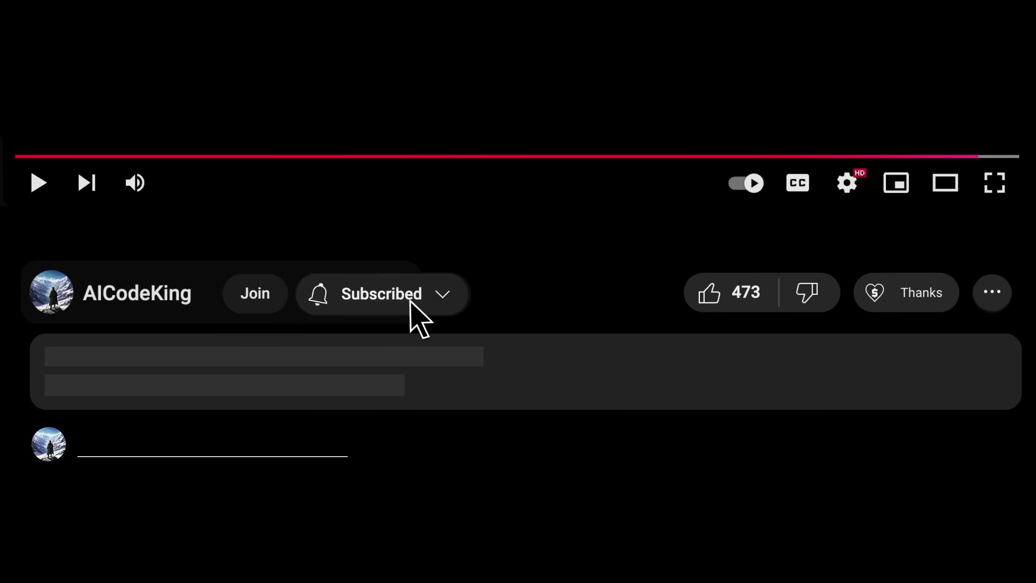
Subscribe to the channel, preview a $10.00 Super Thanks, then open the membership tiers
click(723, 302)
click(912, 308)
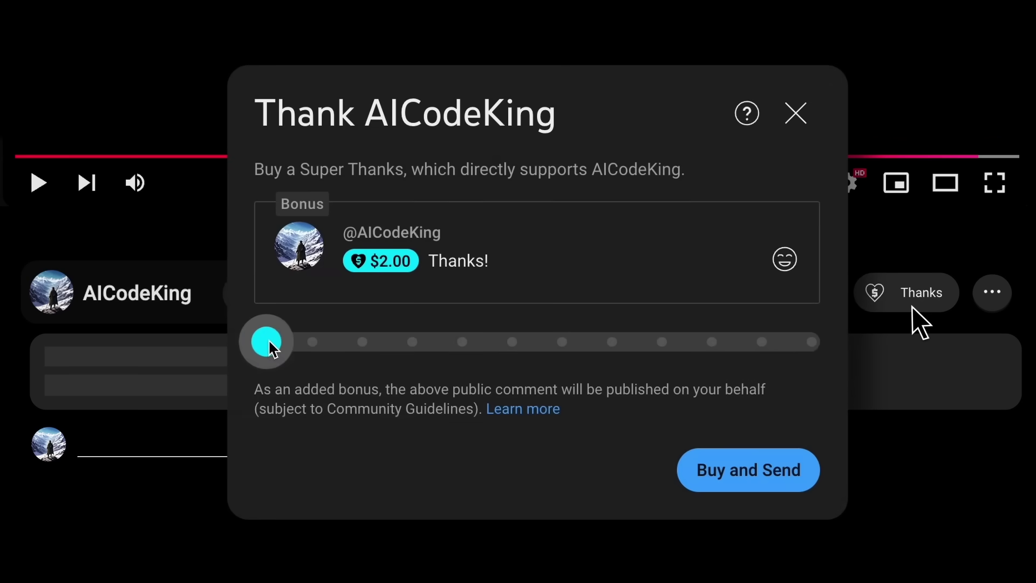
drag(266, 343, 366, 345)
key(Escape)
click(258, 309)
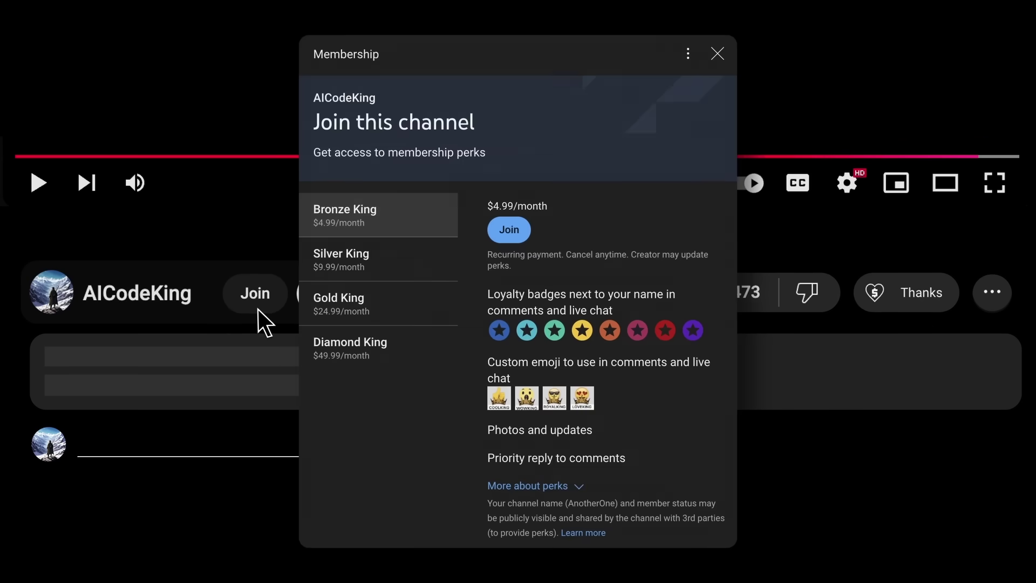